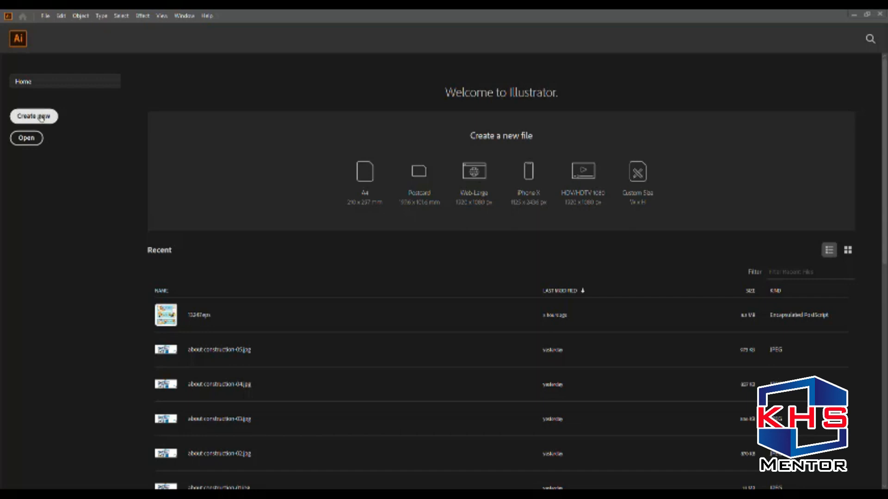
Open the new document setup and look through the recent document presets
click(42, 118)
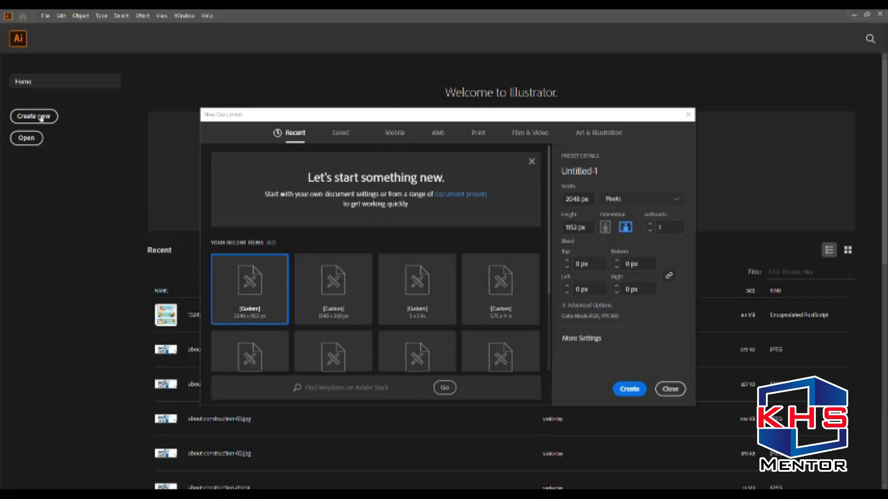
key(Escape)
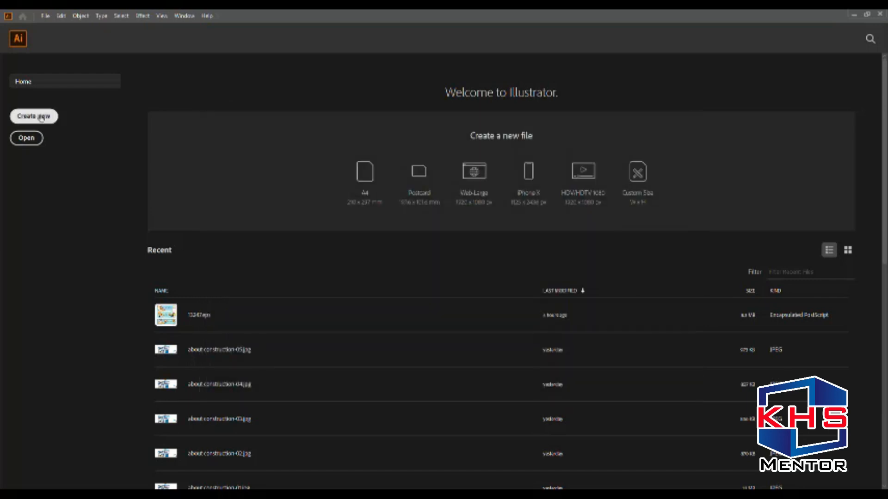
key(ctrl+n)
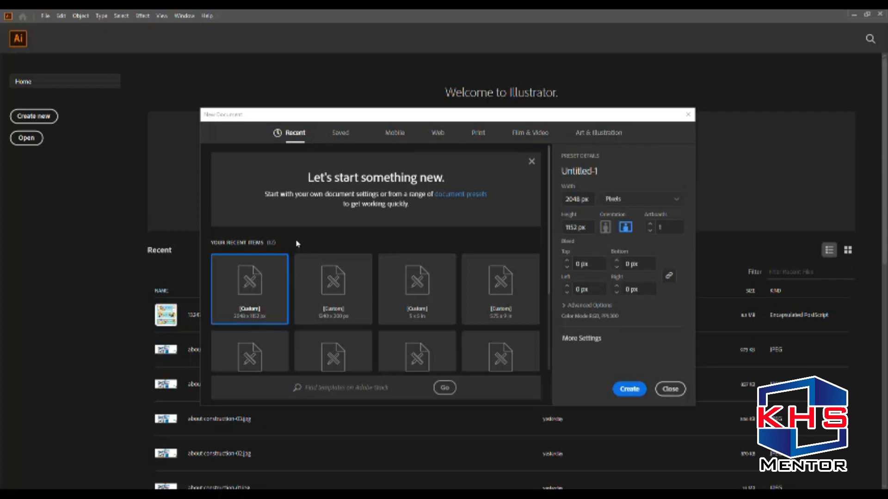
scroll(301, 301, down, 5)
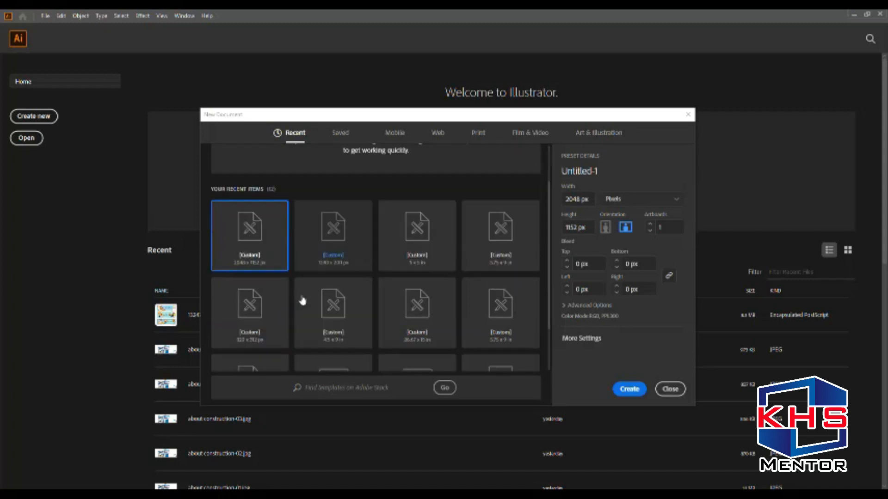
scroll(302, 301, up, 5)
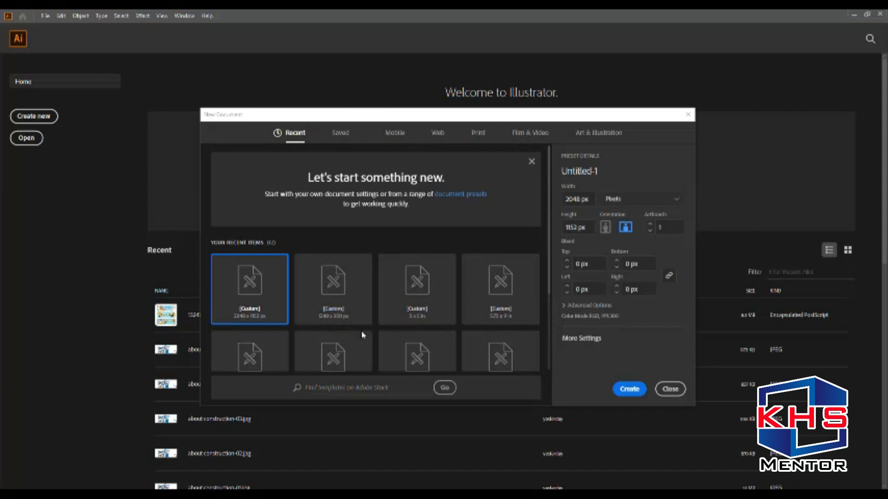
Browse the saved templates and the blank document presets for Mobile, Web, Print, Film & Video and Art & Illustration
click(340, 133)
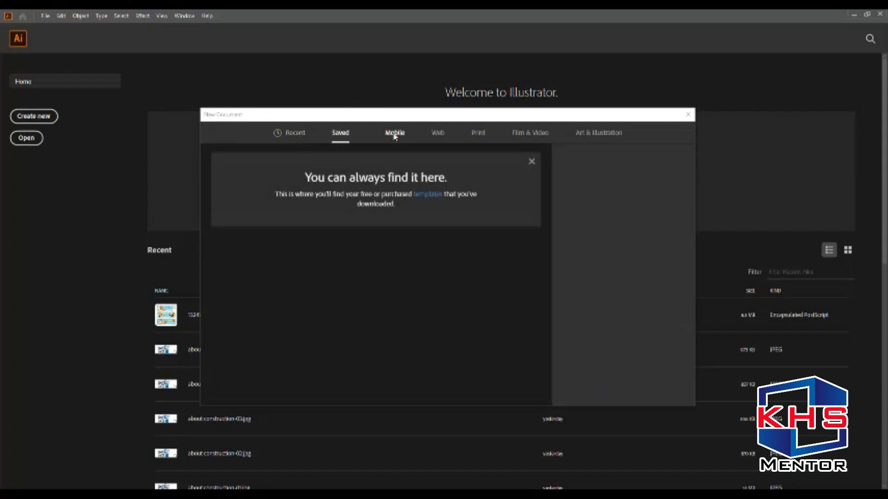
click(393, 134)
click(442, 137)
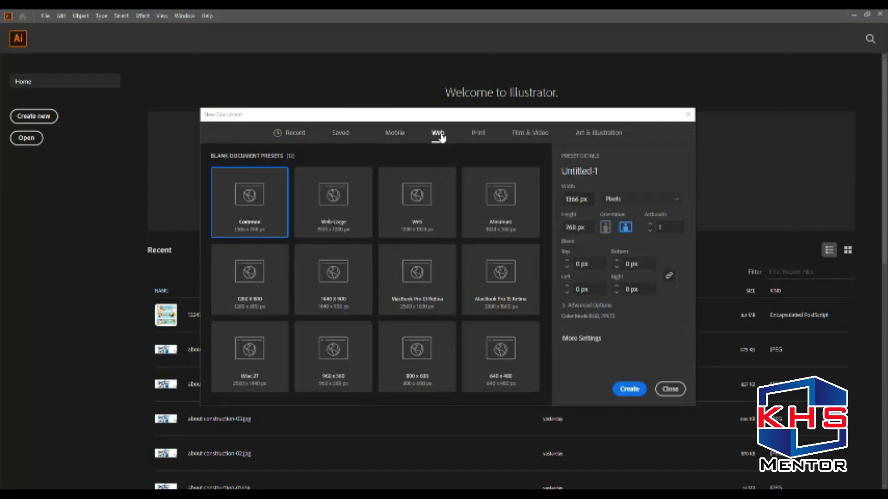
click(388, 134)
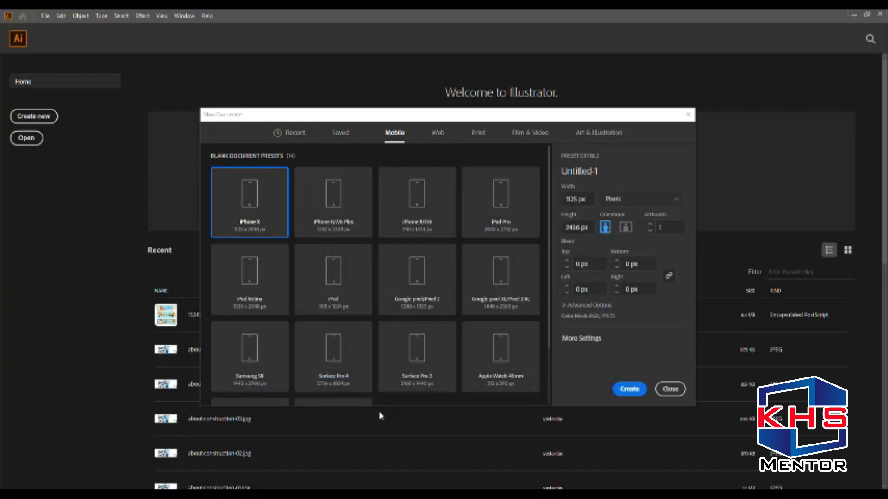
scroll(354, 342, down, 2)
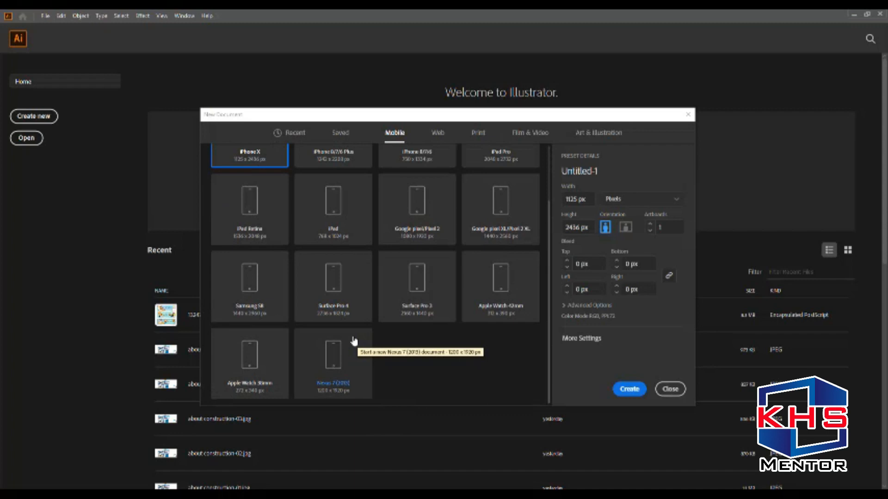
scroll(354, 341, up, 2)
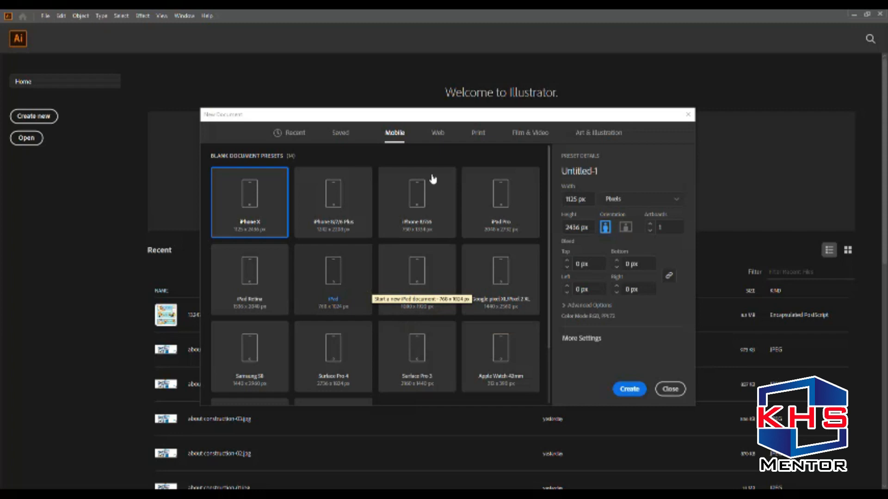
click(440, 135)
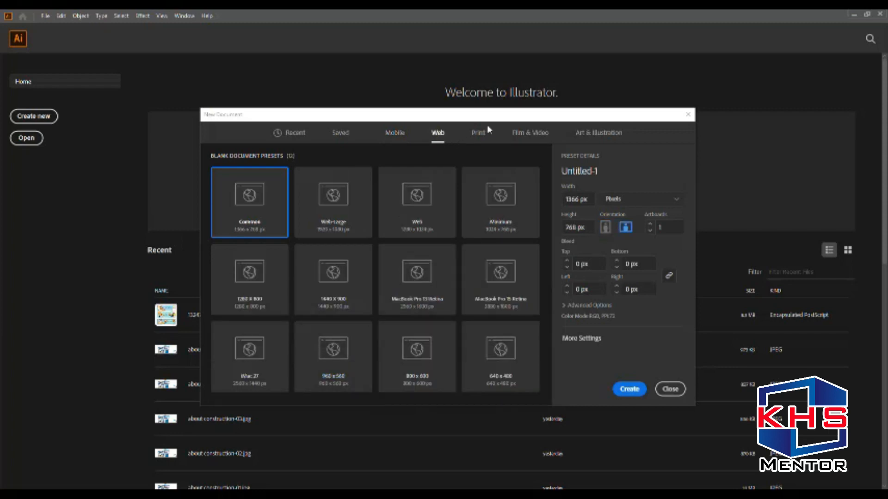
click(479, 134)
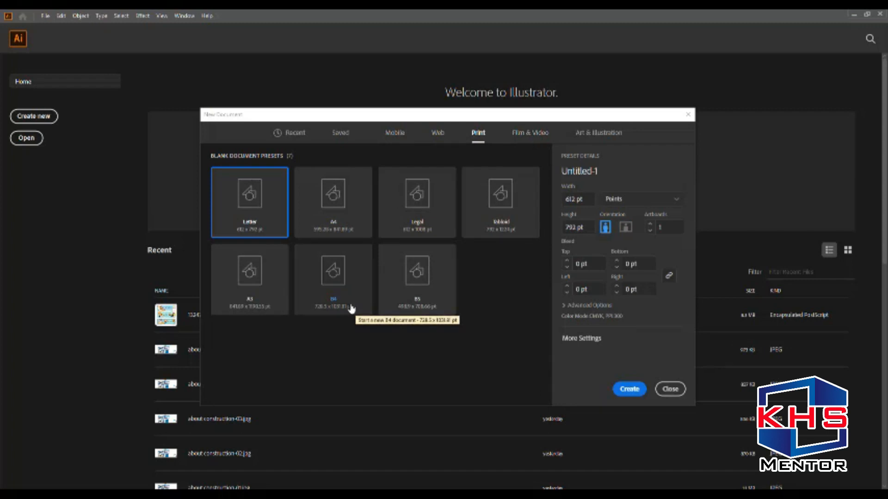
click(545, 139)
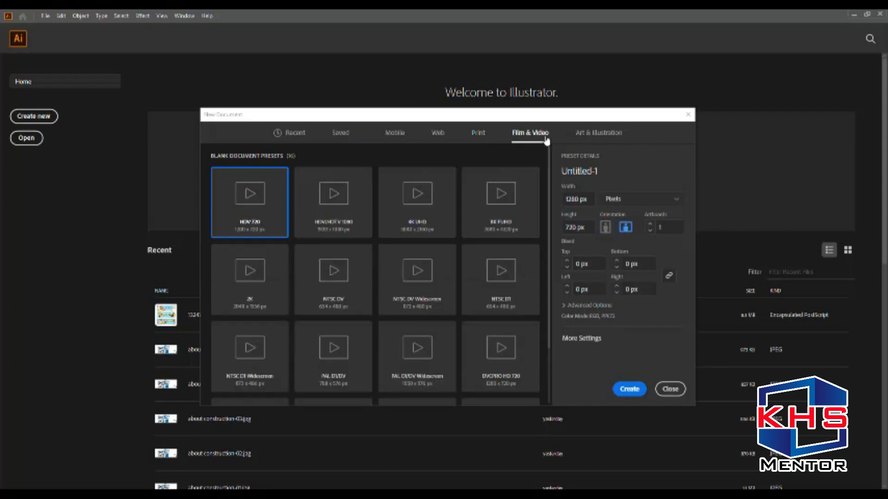
click(619, 139)
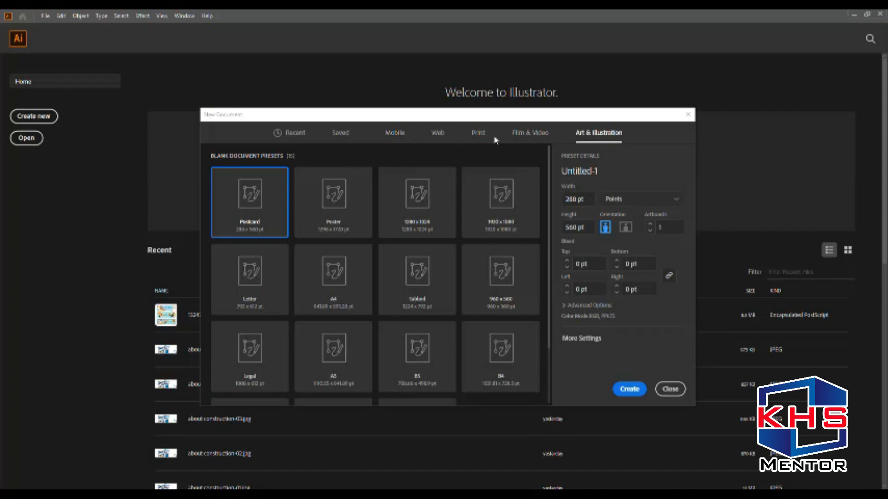
Choose the Letter preset for print and set the document units to inches
click(477, 135)
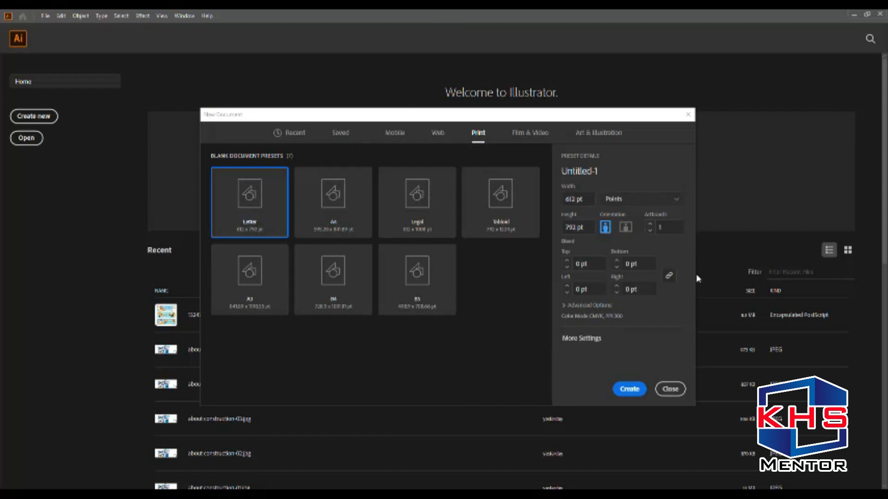
click(637, 202)
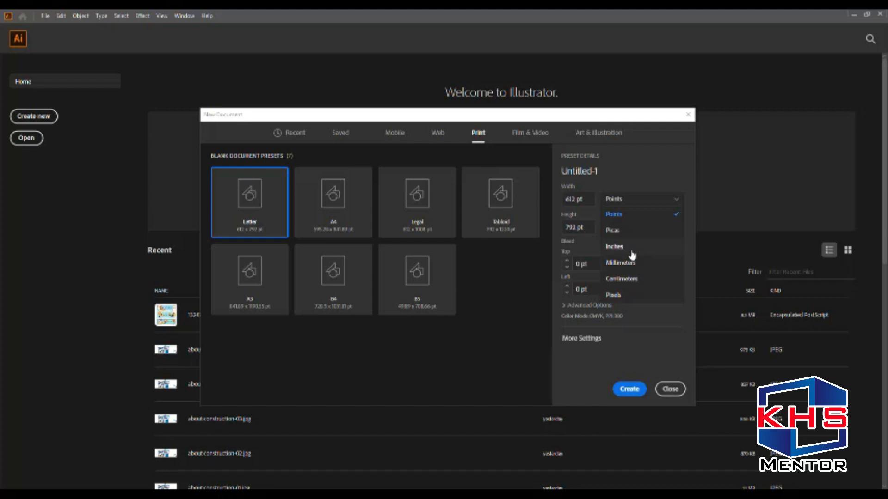
click(618, 246)
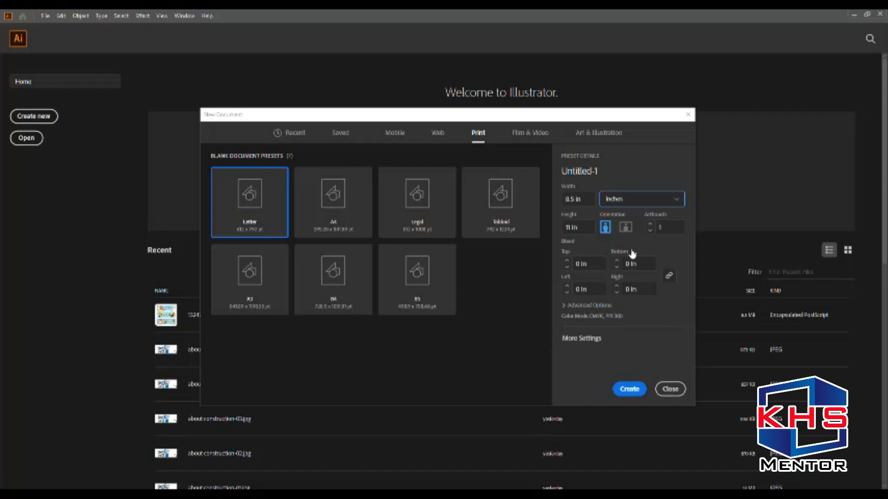
Create another new Letter document with the color mode set to RGB Color
key(ctrl+n)
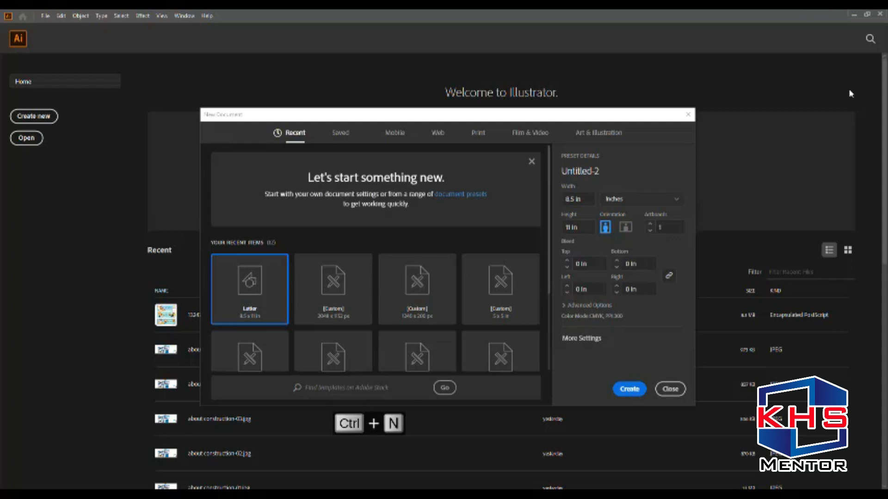
click(587, 305)
scroll(590, 313, down, 1)
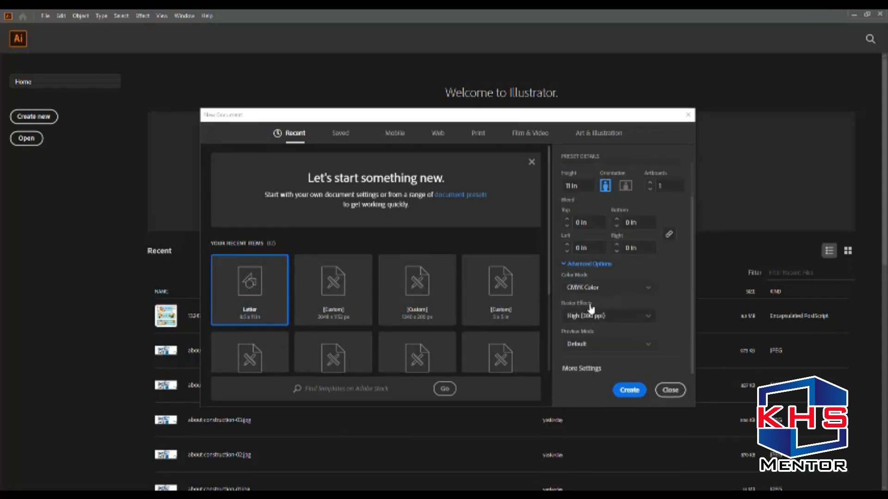
click(614, 293)
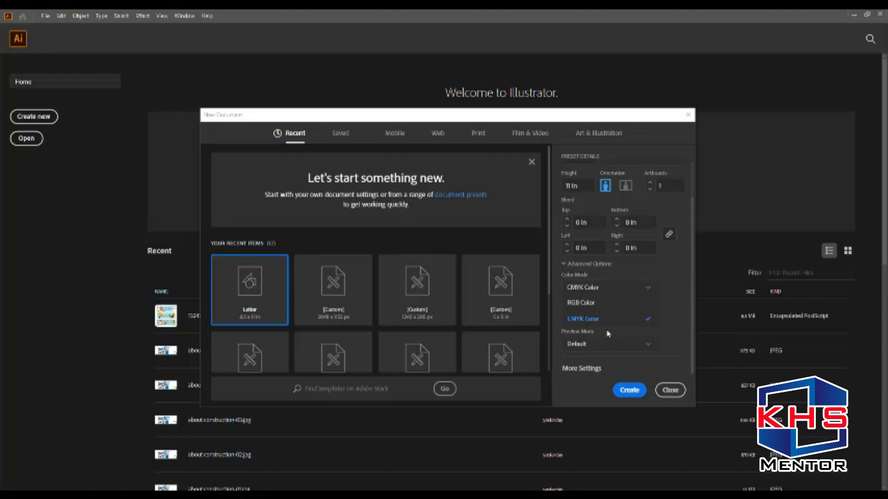
click(591, 303)
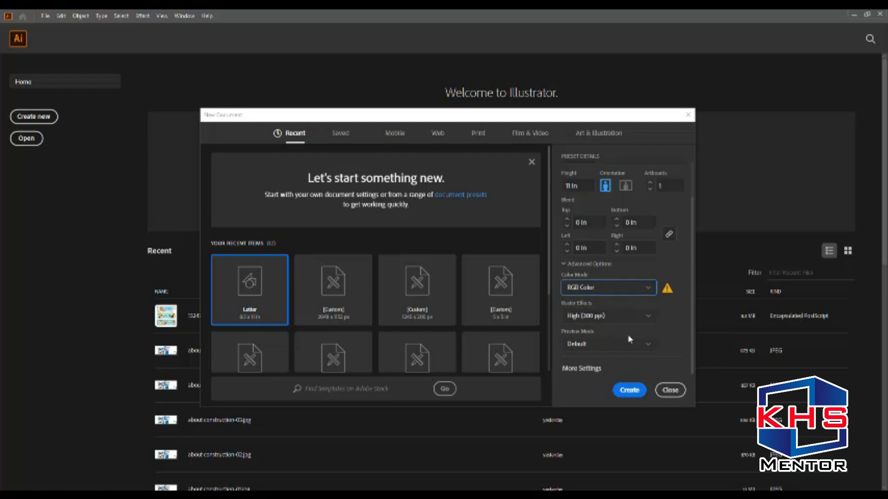
click(629, 390)
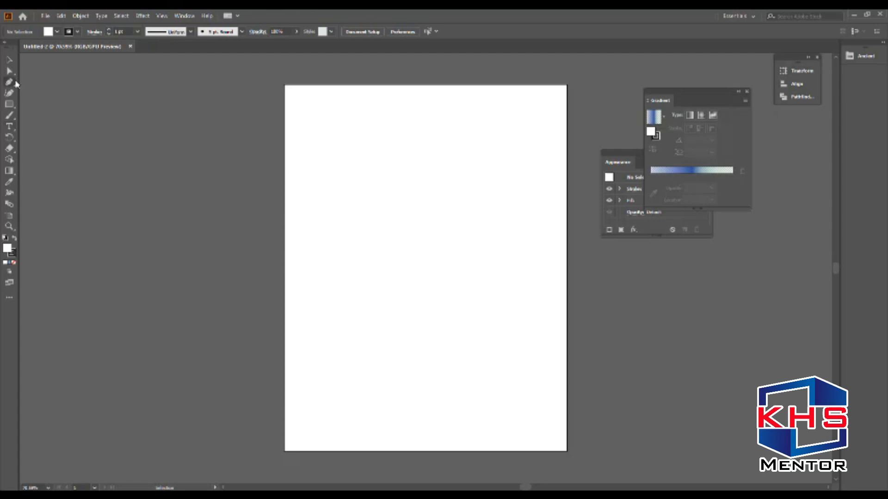
Dock the floating Gradient, Transform/Align/Pathfinder and Appearance panels, and expand the toolbar to two columns
click(9, 115)
drag(721, 96, 864, 61)
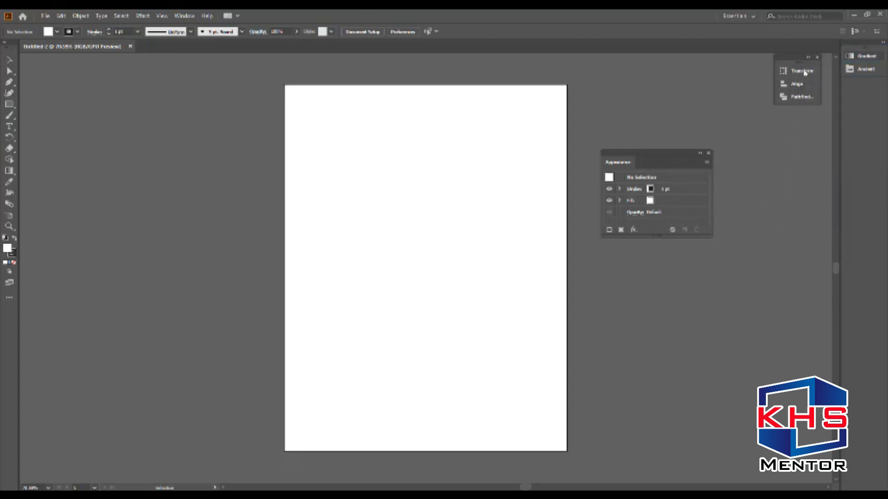
drag(789, 59, 856, 88)
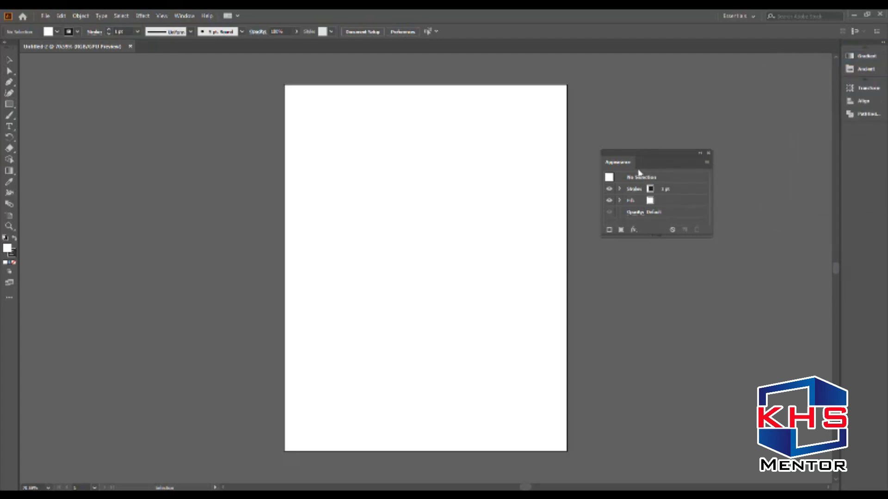
drag(655, 157, 849, 133)
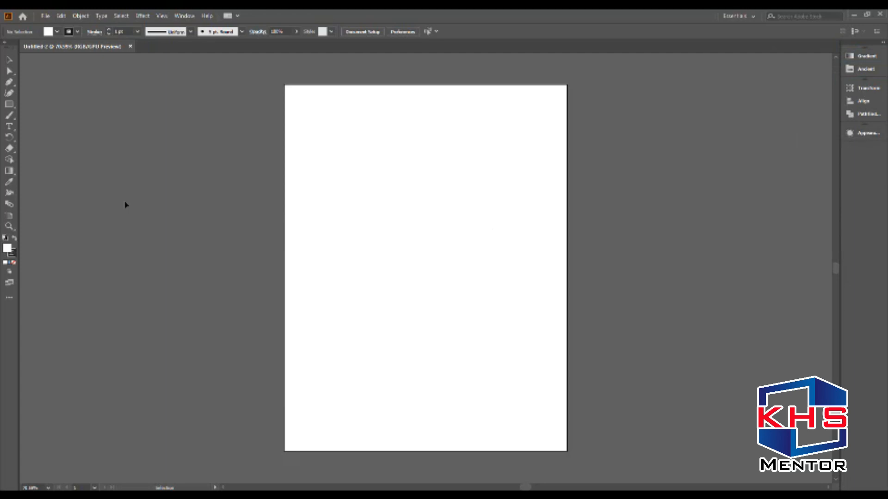
click(4, 43)
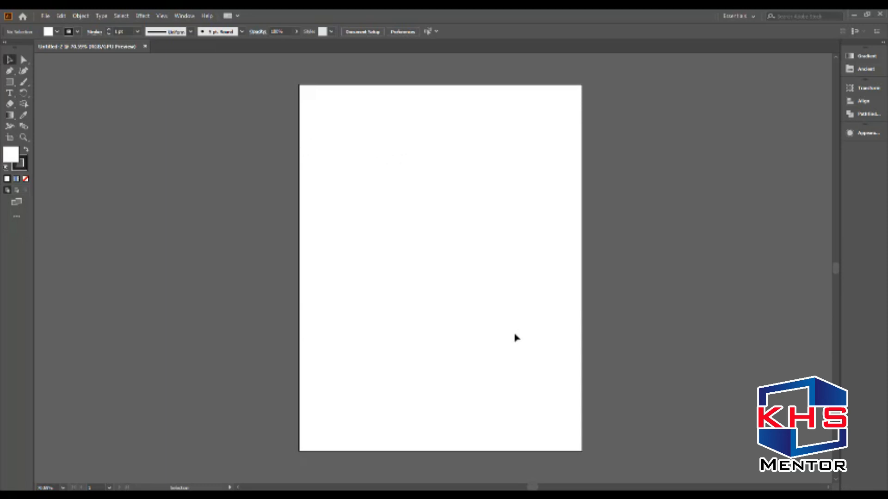
Draw a square about 2.64 in wide freehand in the artboard's upper left area, and delete it
click(9, 84)
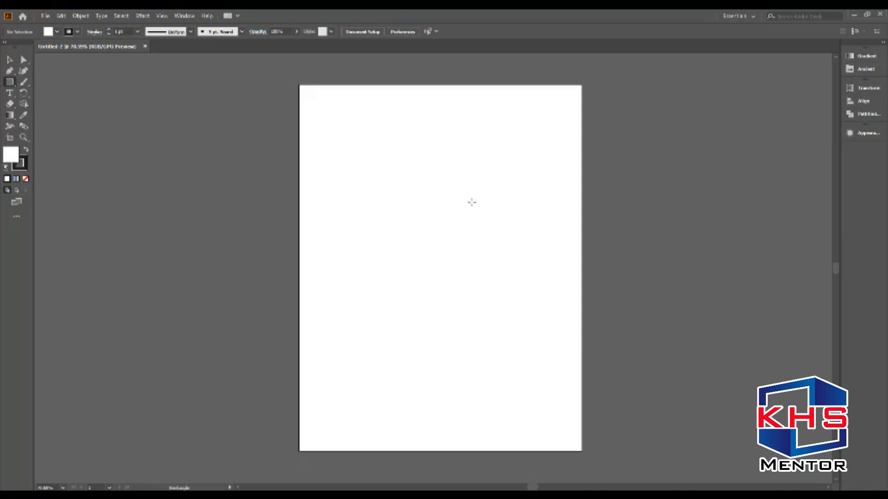
drag(330, 136, 419, 223)
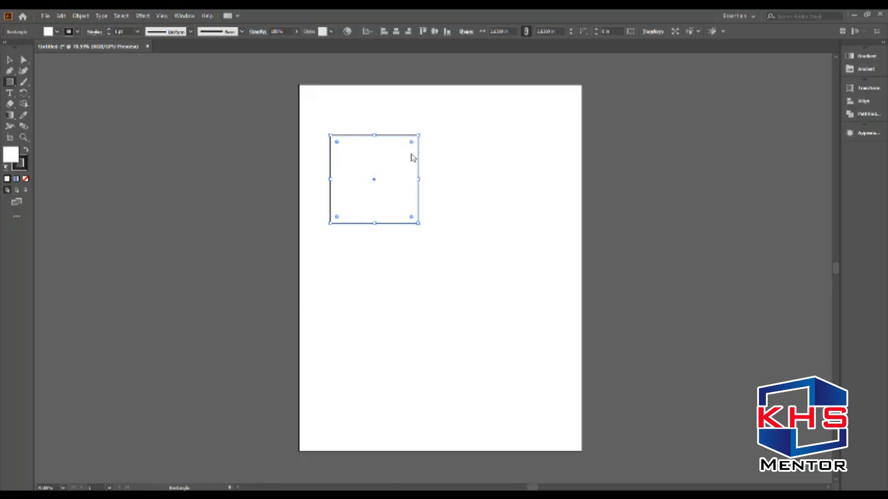
key(Delete)
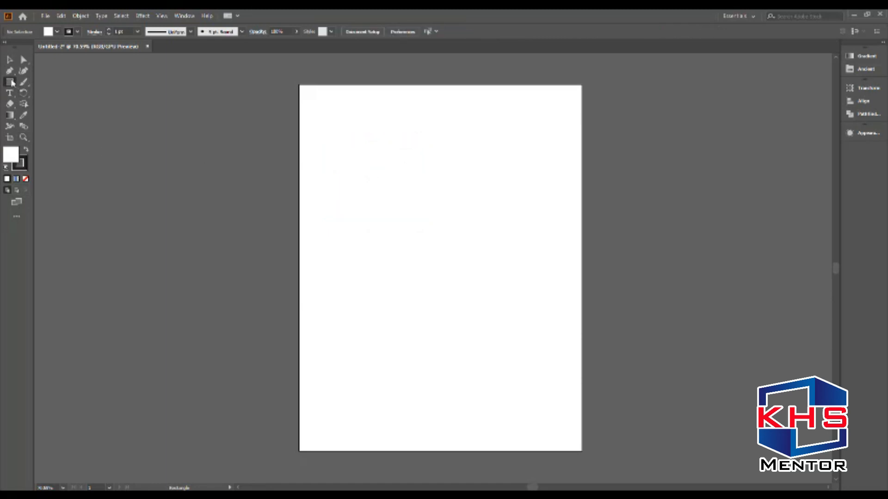
Draw three overlapping rectangles of different proportions freehand across the upper artboard, and delete them all
drag(349, 132, 670, 239)
drag(485, 222, 342, 193)
drag(334, 104, 428, 298)
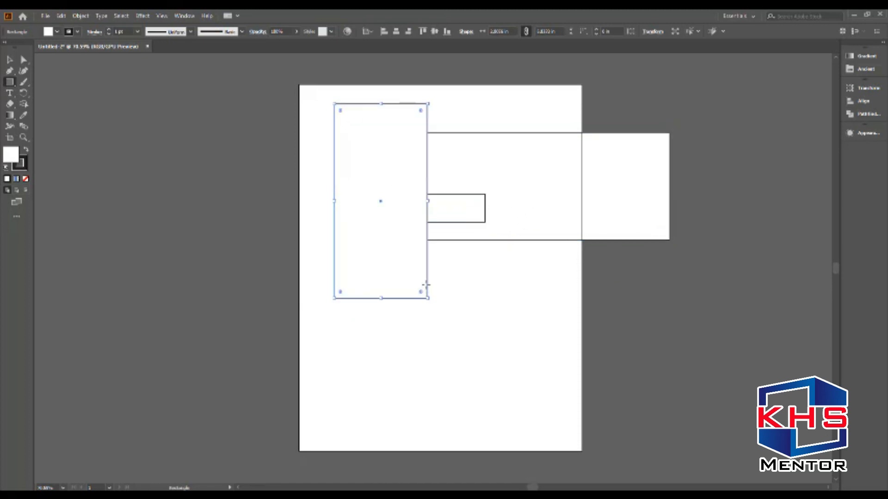
key(v)
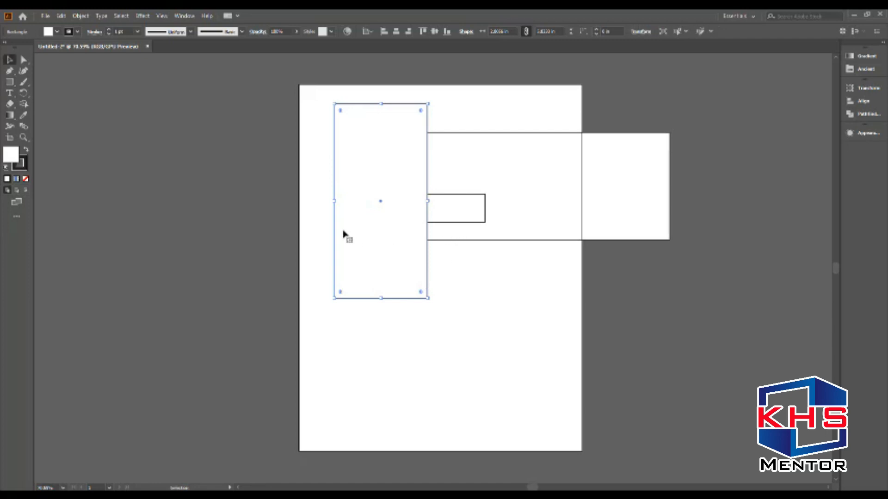
key(ctrl+a)
key(Delete)
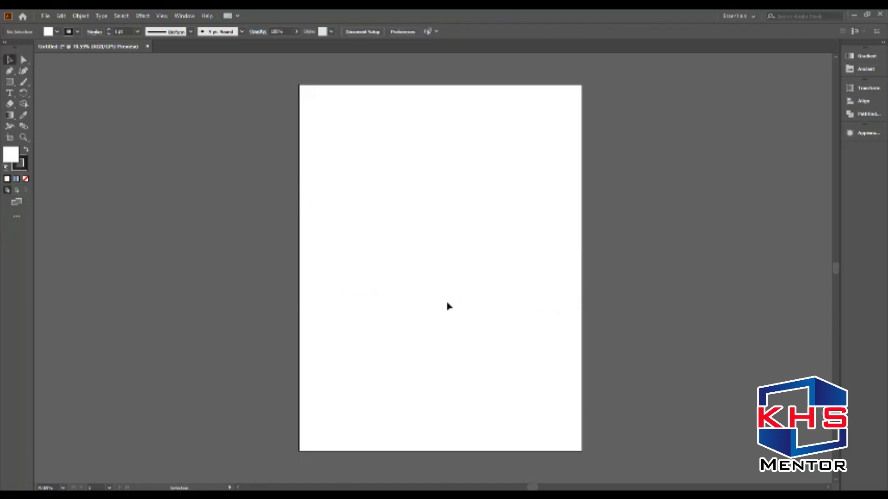
Create a rectangle exactly 3 in wide and 4 in high near the middle of the artboard
click(9, 83)
click(415, 324)
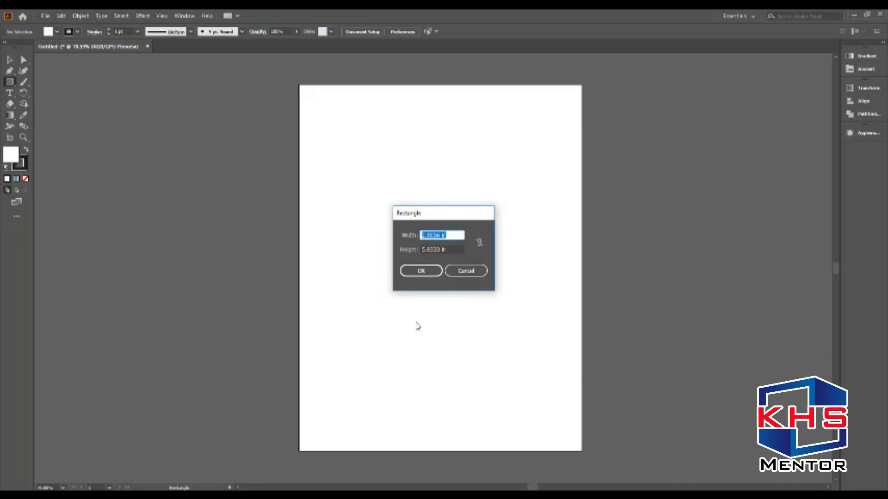
text(5)
key(Tab)
text(4)
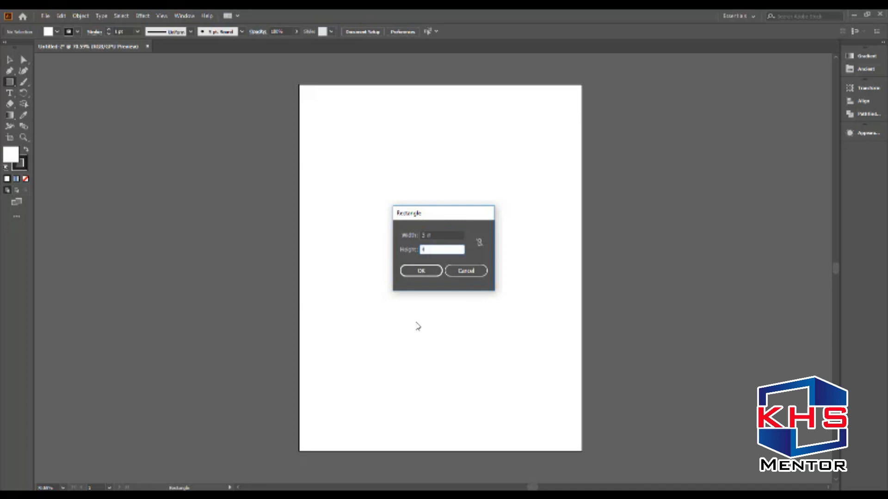
key(Return)
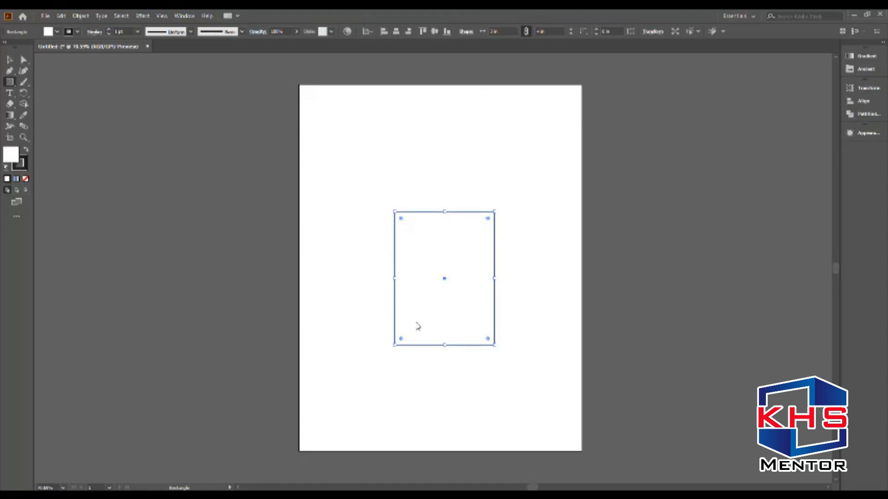
Delete the 3 by 4 in rectangle, then draw a square about 4.72 in wide freehand and delete it
key(Delete)
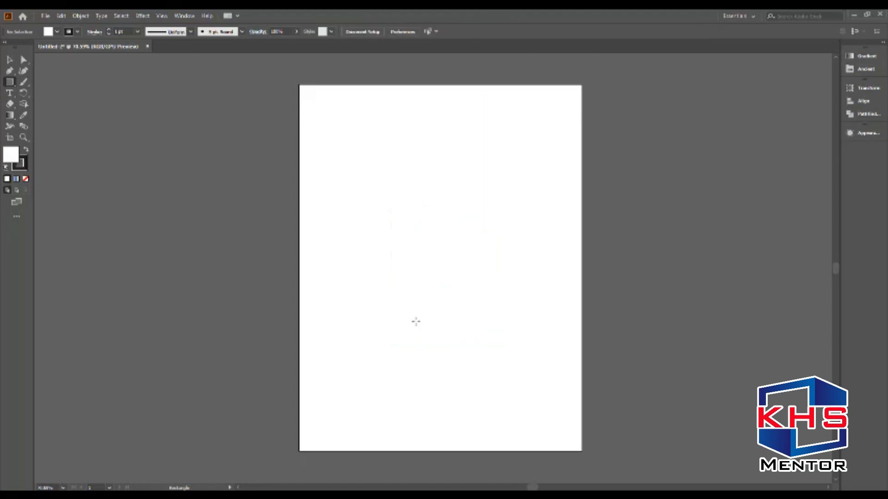
click(10, 85)
drag(337, 150, 490, 300)
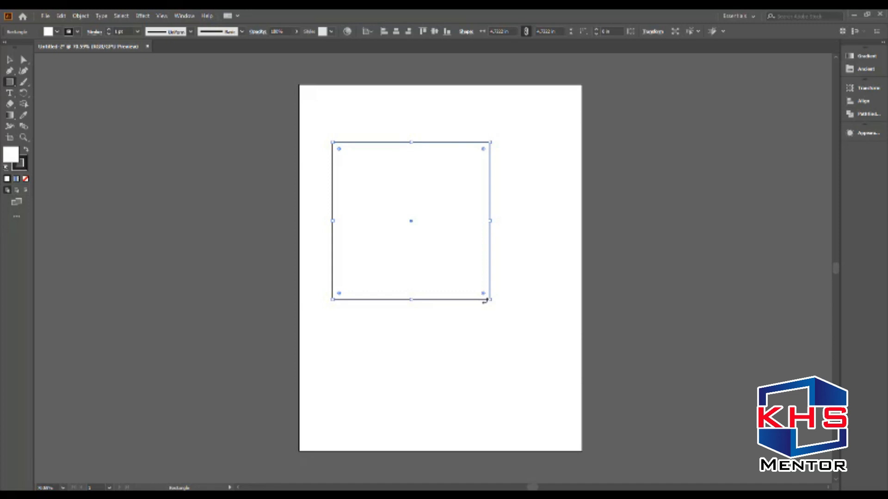
key(Delete)
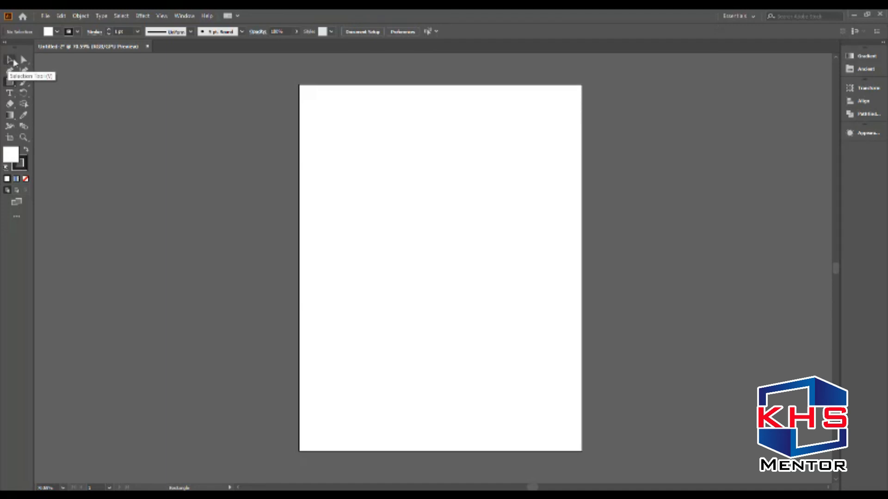
Draw a square about 0.89 in wide in the artboard's upper left corner and a rectangle about 5.8 by 3.94 in below it
mouse_move(306, 101)
mouse_down()
mouse_move(342, 137)
mouse_move(469, 202)
mouse_up()
key(ctrl+z)
mouse_move(333, 166)
mouse_down()
mouse_move(547, 256)
mouse_move(520, 287)
mouse_move(526, 300)
mouse_up()
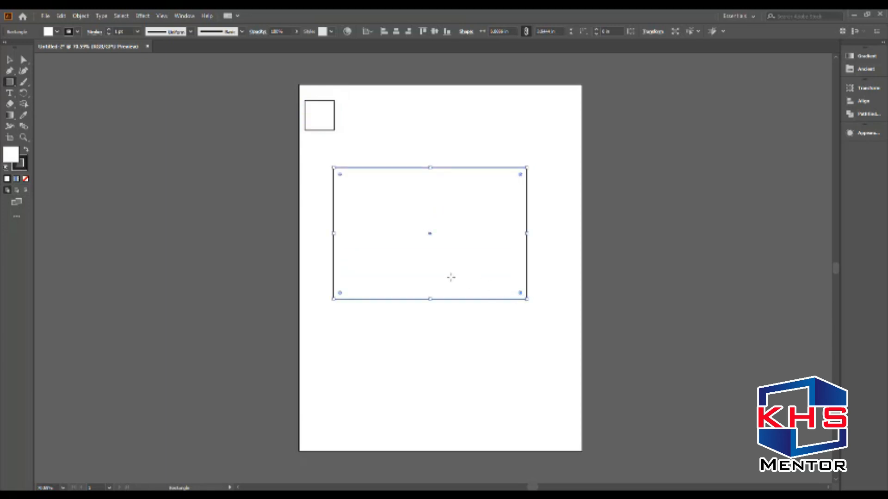
Shrink the large rectangle from its upper right corner, undo it, and scale it again to about 2.08 by 1.42 in
key(v)
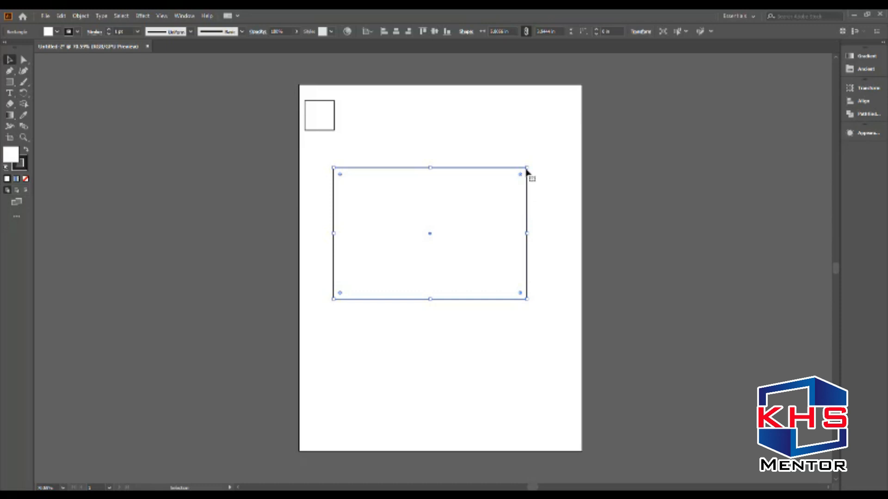
drag(527, 170, 455, 248)
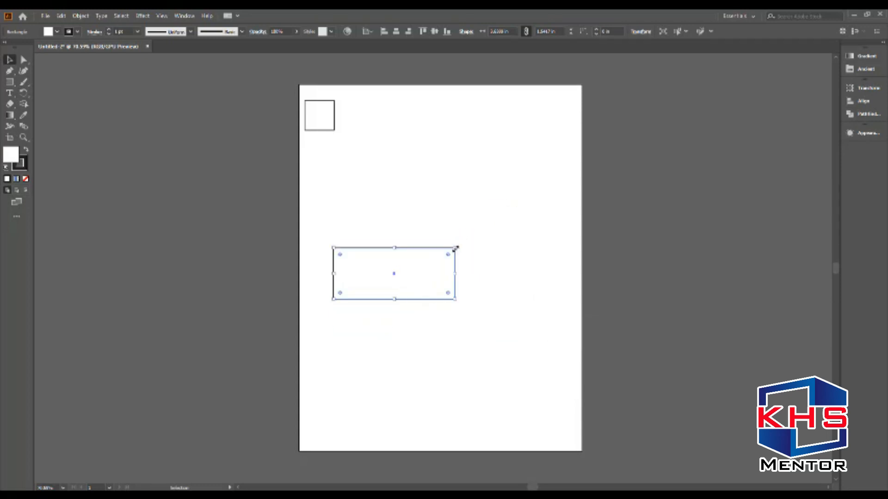
key(ctrl+z)
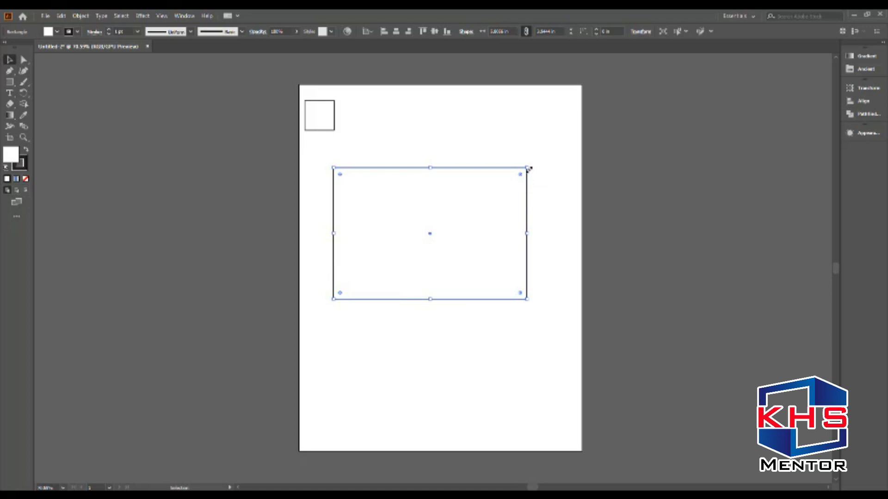
drag(528, 169, 430, 252)
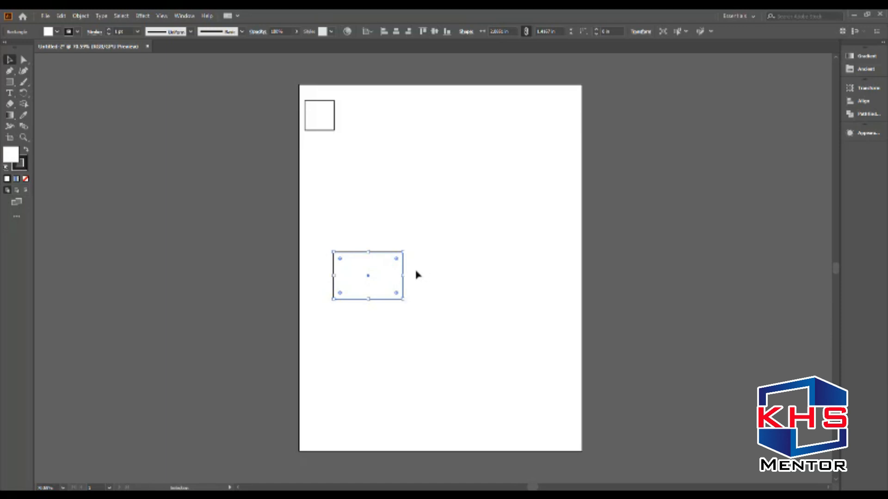
Try to reposition the resized rectangle at other spots on the artboard, and undo these changes
drag(346, 277, 398, 339)
drag(430, 301, 442, 202)
key(ctrl+z)
key(ctrl+z)
key(ctrl+z)
key(ctrl+z)
Try to duplicate the rectangle straight to its right, and undo the copy
drag(340, 276, 417, 296)
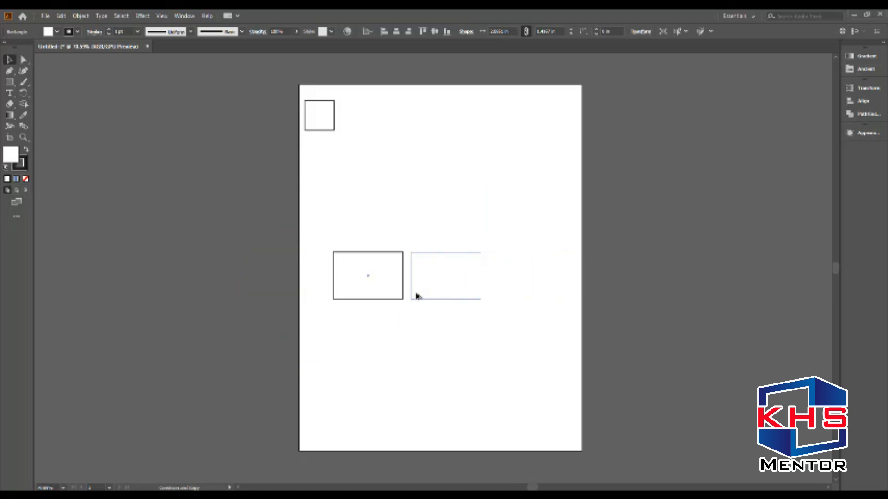
drag(417, 296, 417, 296)
drag(416, 296, 417, 296)
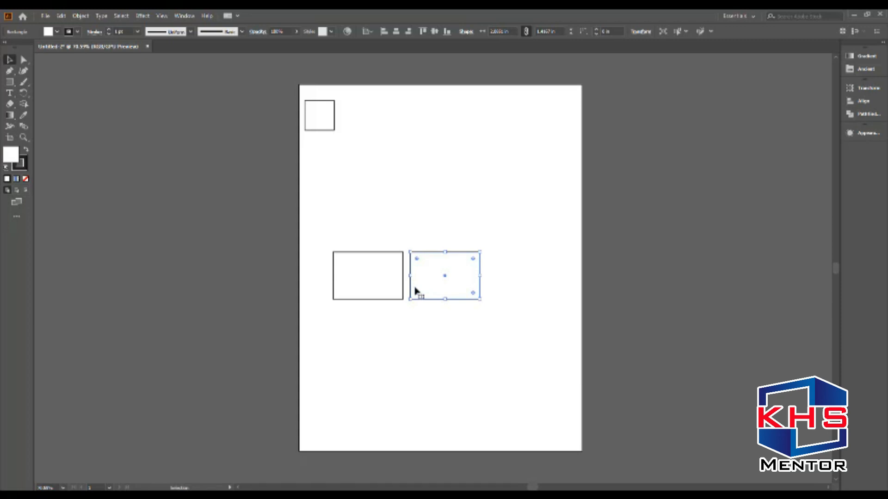
key(ctrl+z)
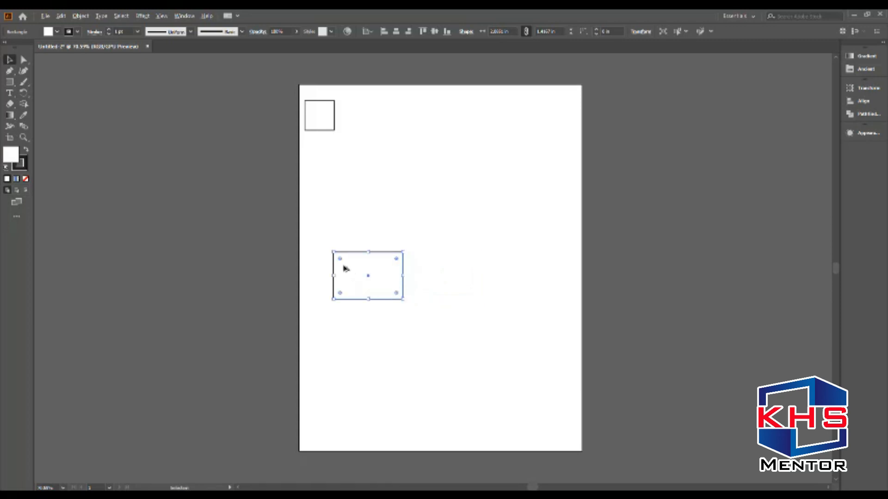
Duplicate the rectangle closely to its right and repeat the copy four times to form a horizontal row of six
drag(340, 271, 415, 274)
key(ctrl+d)
key(ctrl+d)
key(ctrl+d)
key(ctrl+d)
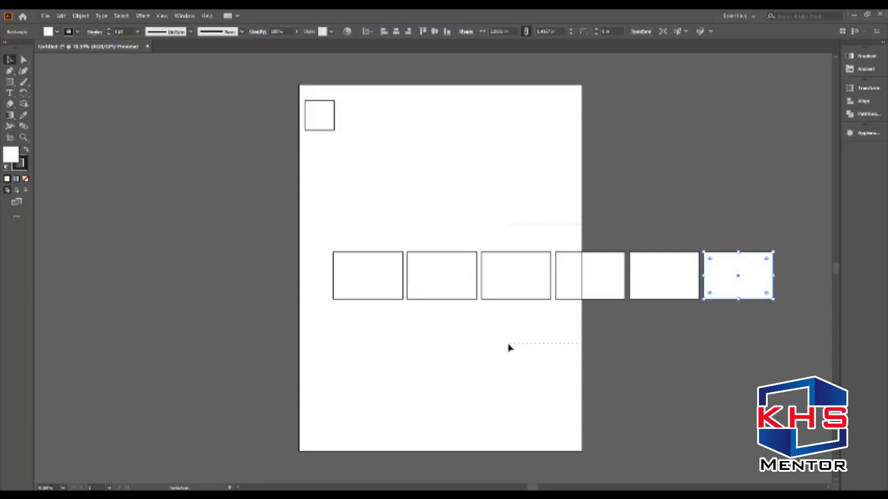
Undo the four repeated copies and delete the two remaining rectangles, keeping only the small square
key(ctrl+z)
key(ctrl+z)
key(ctrl+z)
key(ctrl+z)
click(446, 279)
key(Delete)
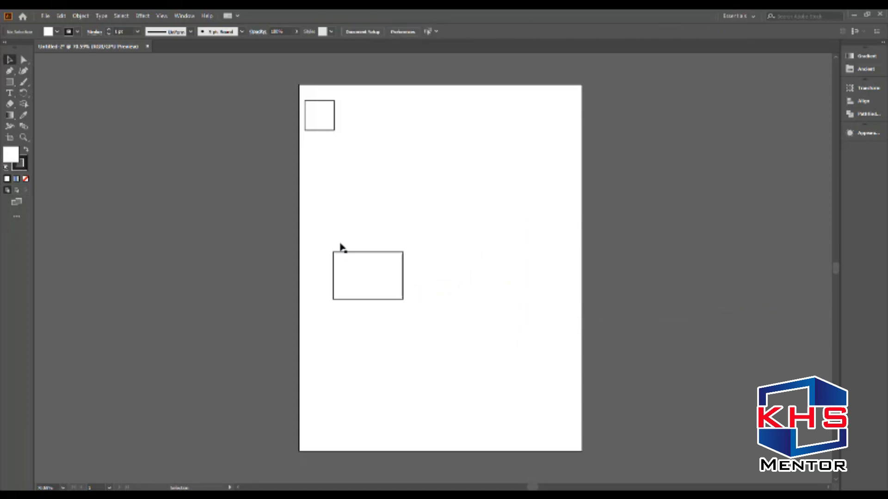
click(374, 255)
key(Delete)
Duplicate the small square straight down and repeat the copy seven times to form a column of nine squares
click(327, 120)
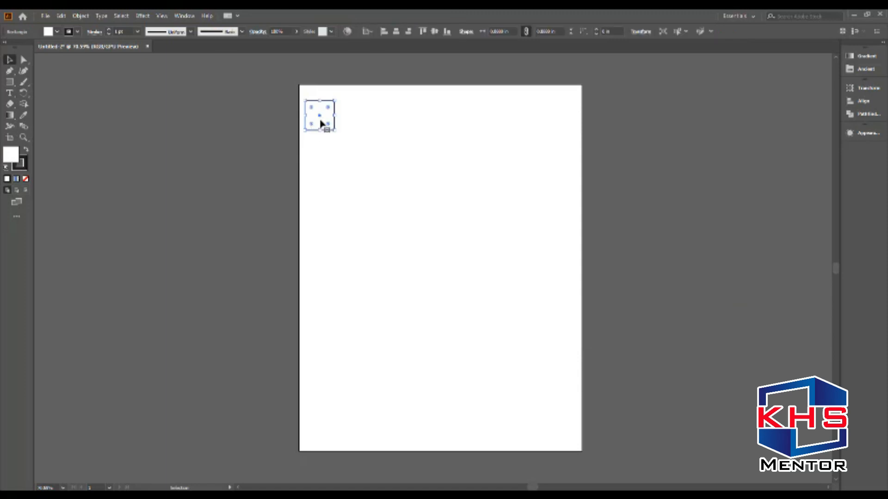
drag(320, 123, 322, 156)
key(ctrl+z)
drag(322, 127, 322, 166)
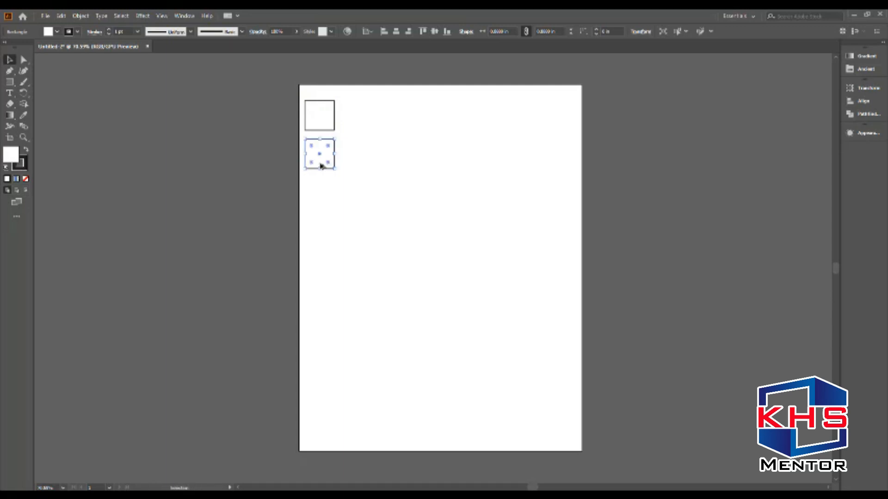
key(ctrl+d)
key(ctrl+d)
key(ctrl+d)
key(ctrl+d)
key(ctrl+d)
key(ctrl+d)
key(ctrl+d)
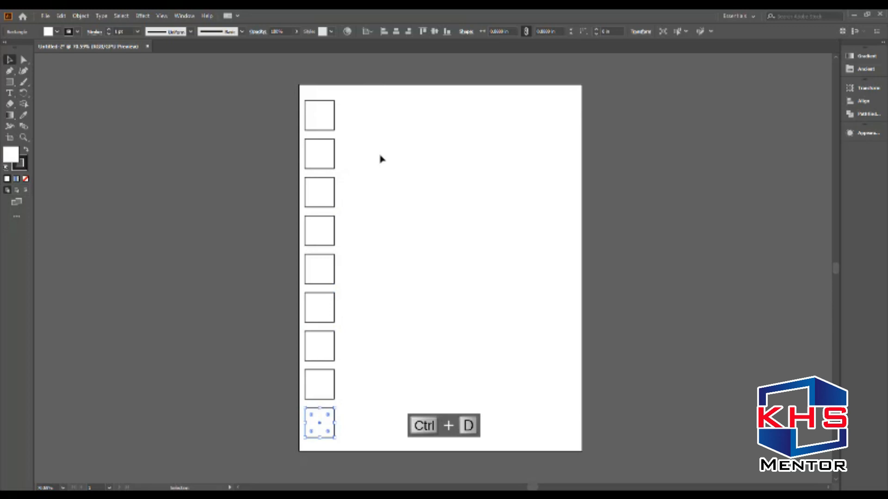
Duplicate the whole column of nine squares straight to its right, leaving a narrow gap
drag(370, 86, 279, 454)
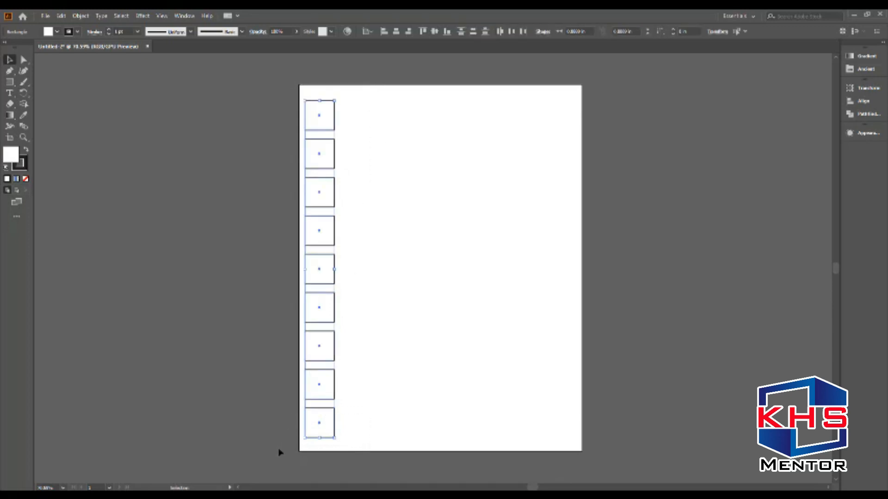
click(439, 95)
drag(439, 95, 283, 456)
drag(312, 315, 349, 316)
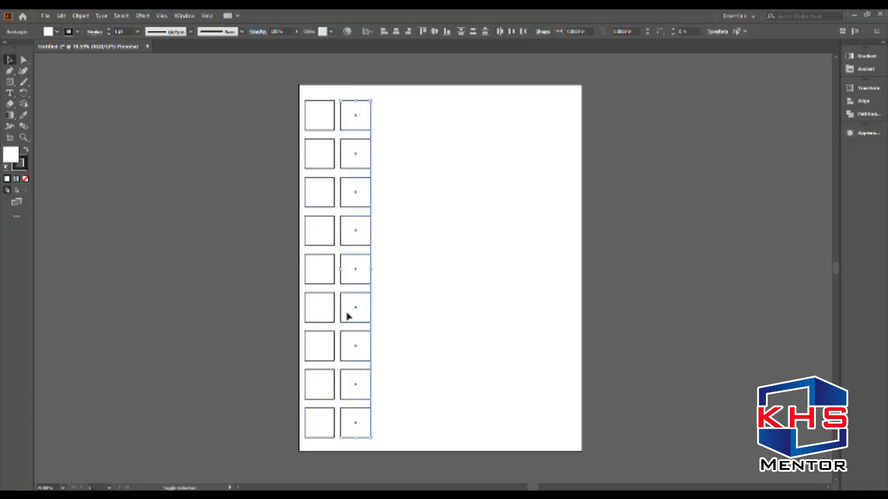
Repeat the column duplication six times across the artboard, and delete the last column overhanging the artboard's edge
key(a)
key(ctrl+d)
key(ctrl+d)
key(ctrl+d)
key(ctrl+d)
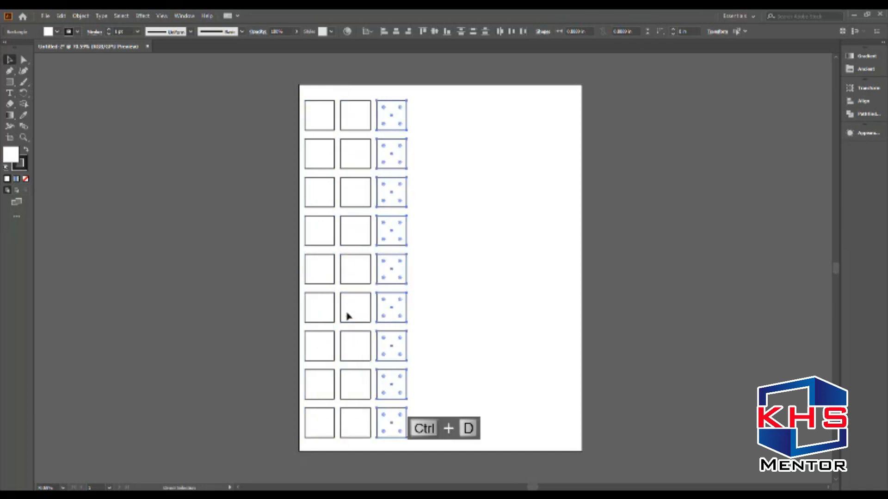
key(ctrl+d)
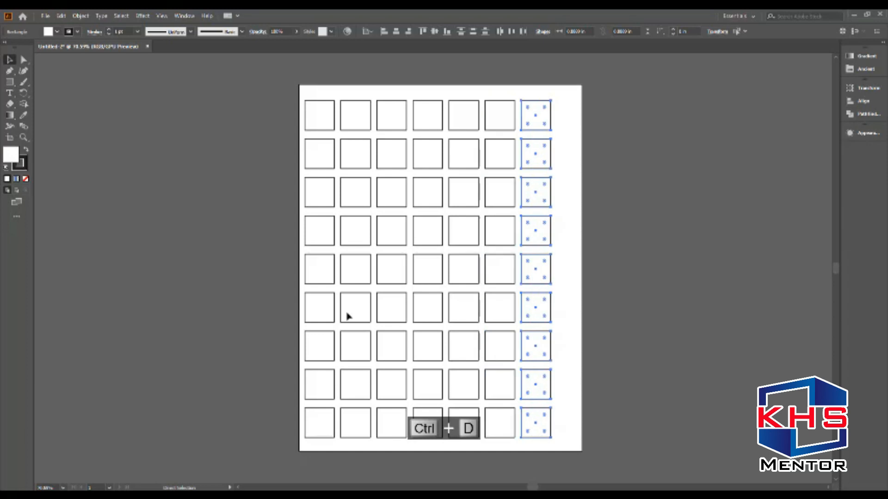
key(ctrl+d)
key(v)
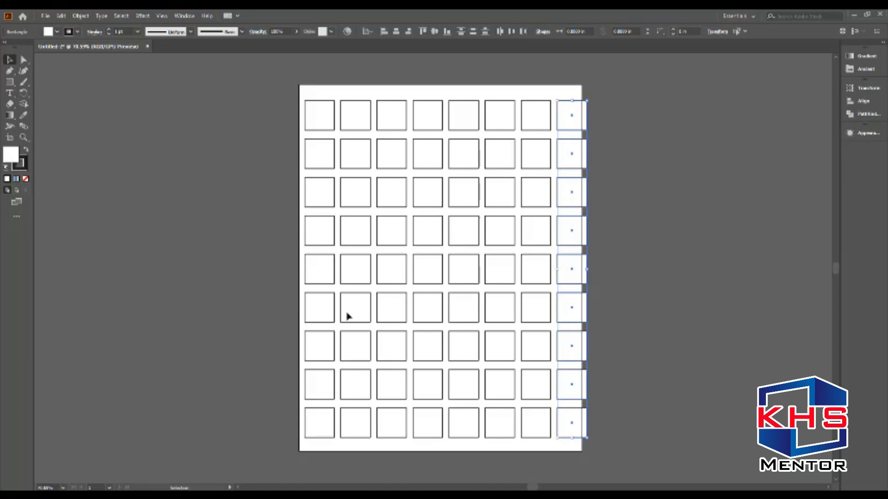
key(Delete)
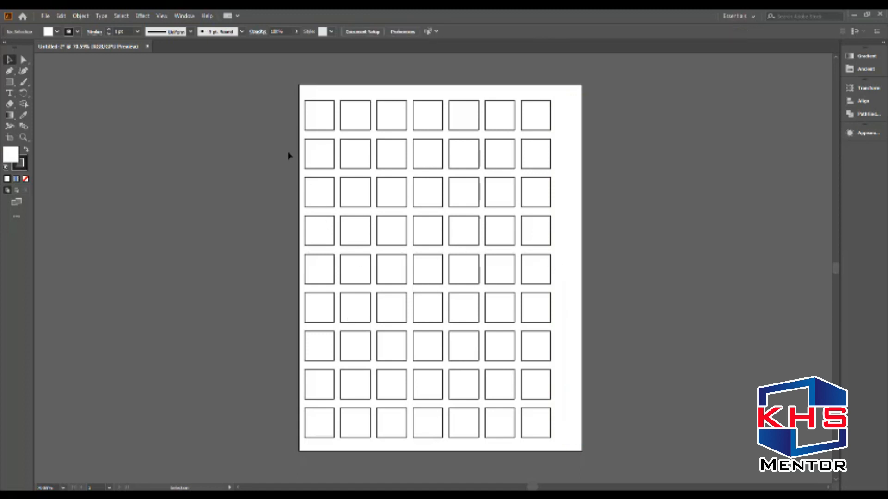
Try selecting the first row, the third row, and the top three rows of squares together
drag(273, 113, 561, 125)
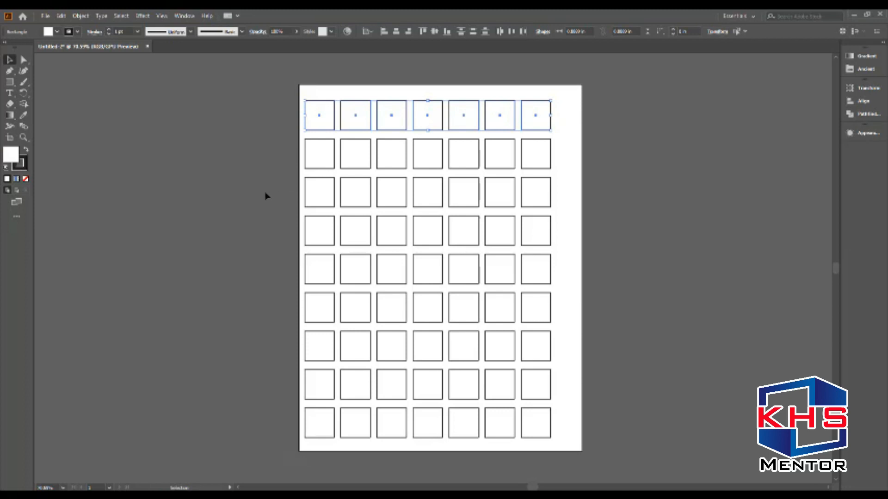
click(532, 199)
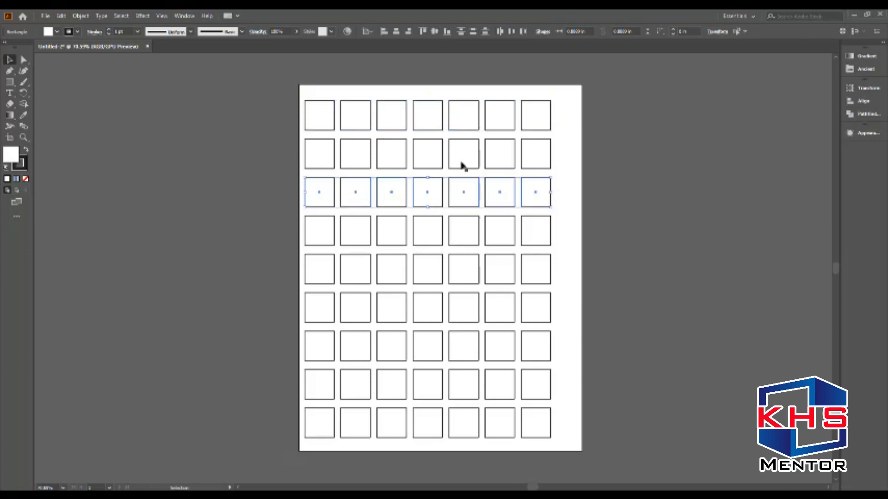
key(ctrl+z)
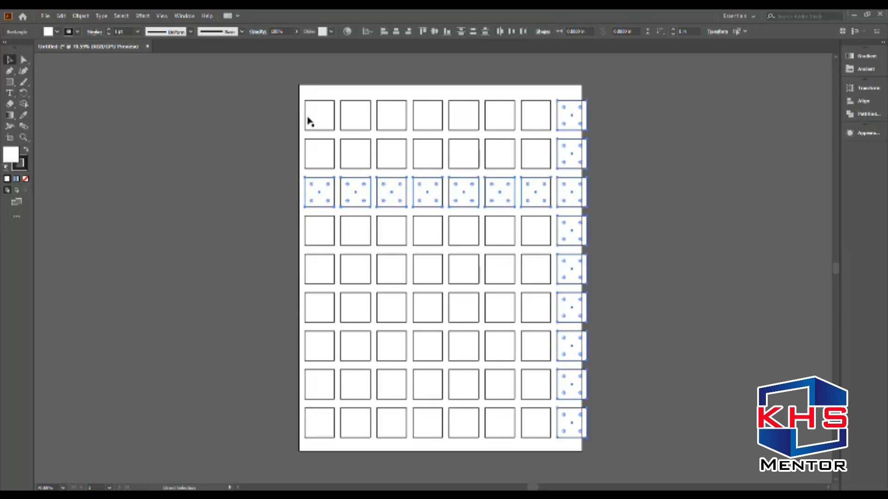
key(ctrl+shift+z)
click(253, 105)
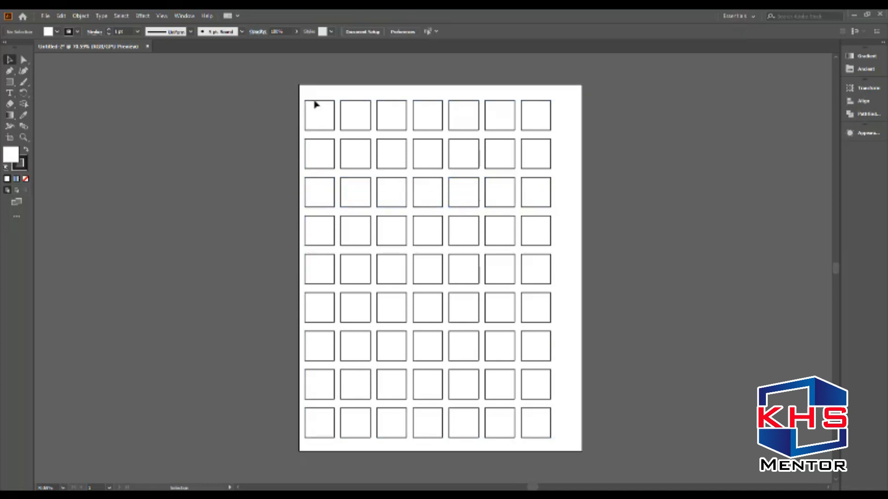
drag(576, 216, 578, 210)
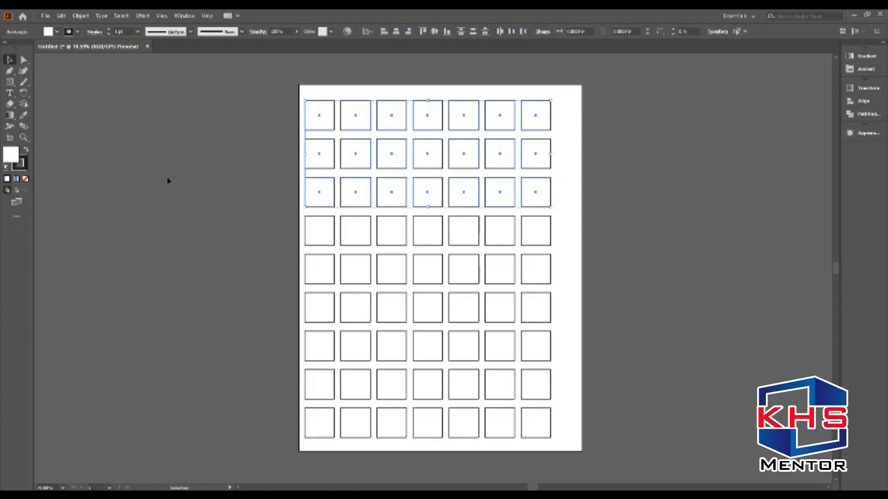
Select the first, third, fifth, seventh and ninth rows of squares together and delete them
click(252, 120)
drag(505, 120, 617, 123)
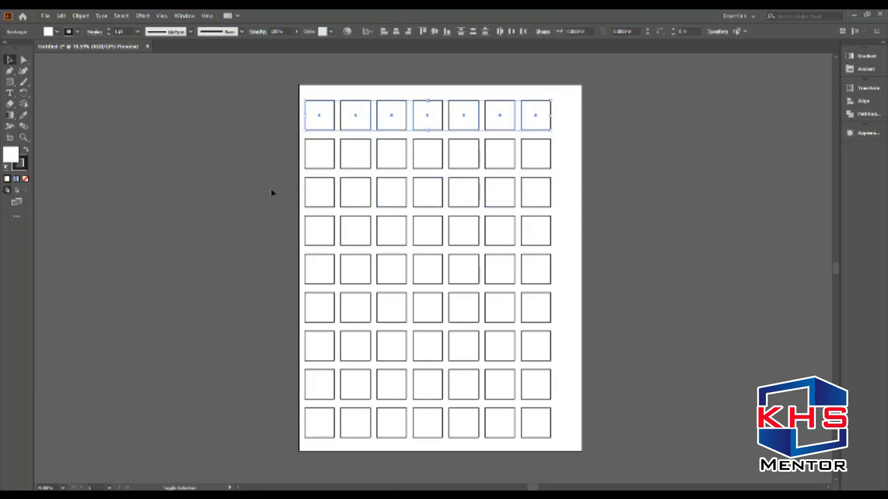
drag(306, 193, 610, 199)
drag(222, 268, 653, 289)
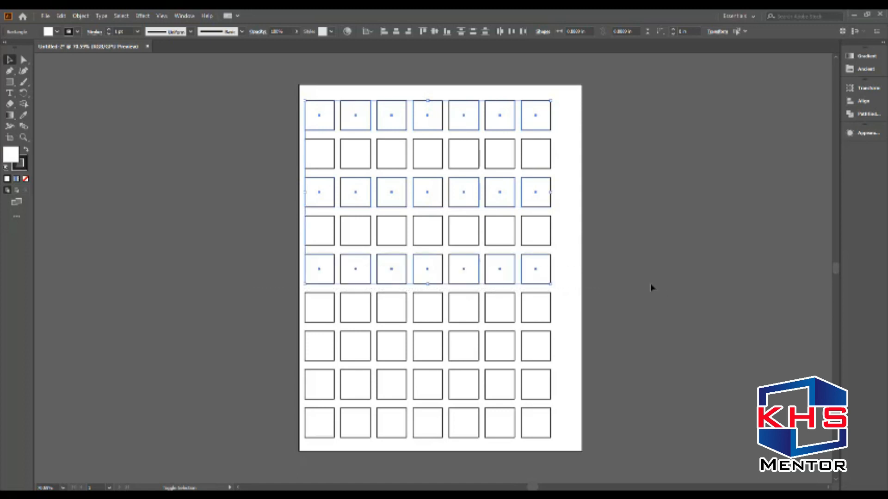
drag(282, 353, 644, 364)
drag(291, 430, 662, 438)
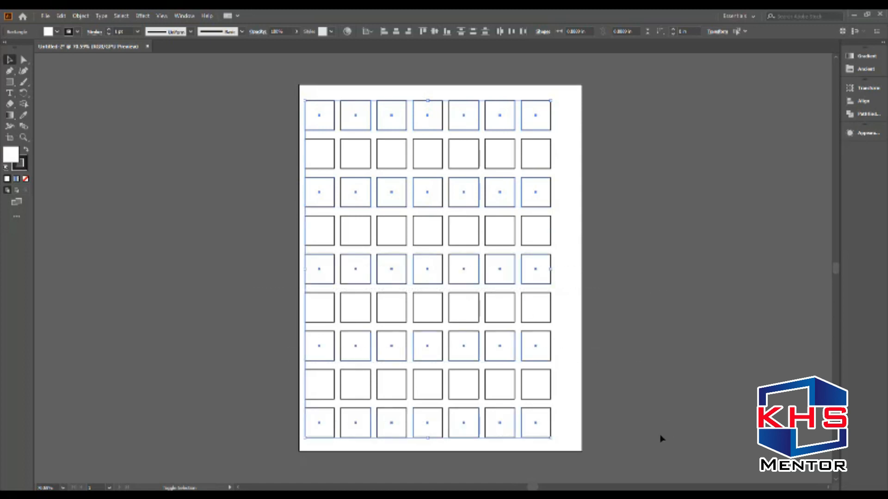
key(Delete)
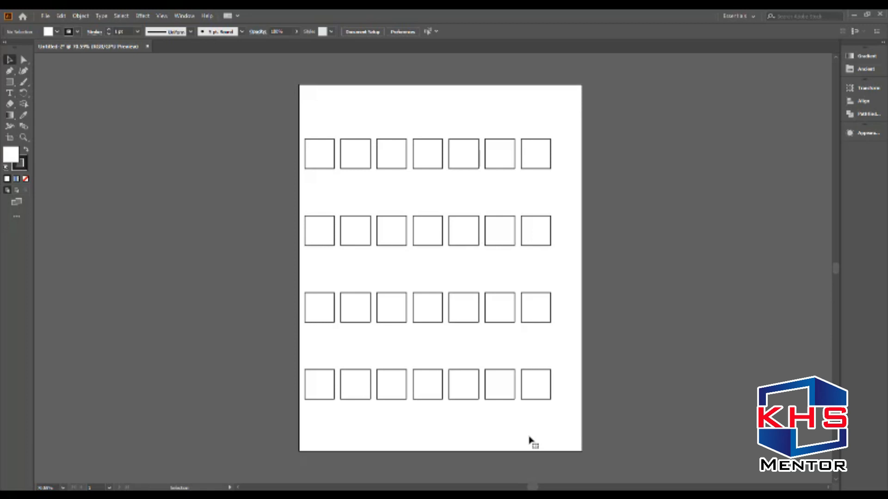
Delete the second, fourth and sixth columns of squares, and clear the remaining squares from the artboard
drag(352, 102, 363, 416)
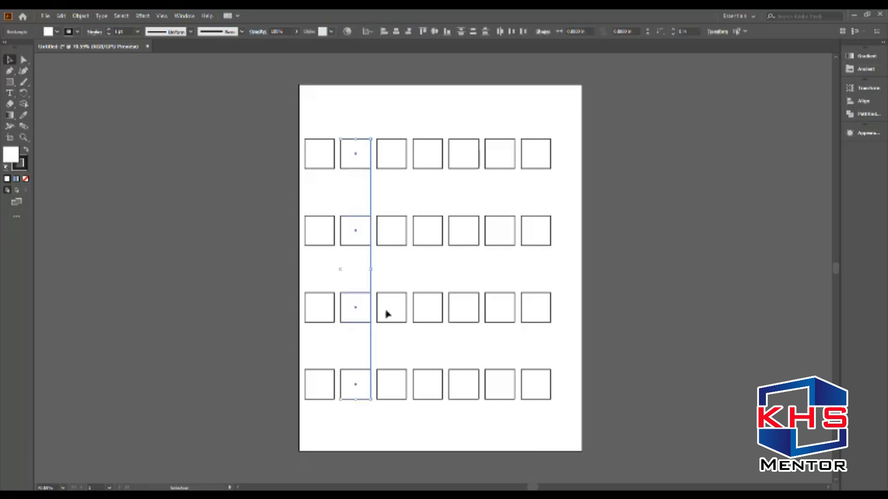
drag(427, 116, 430, 411)
drag(504, 107, 493, 390)
key(Delete)
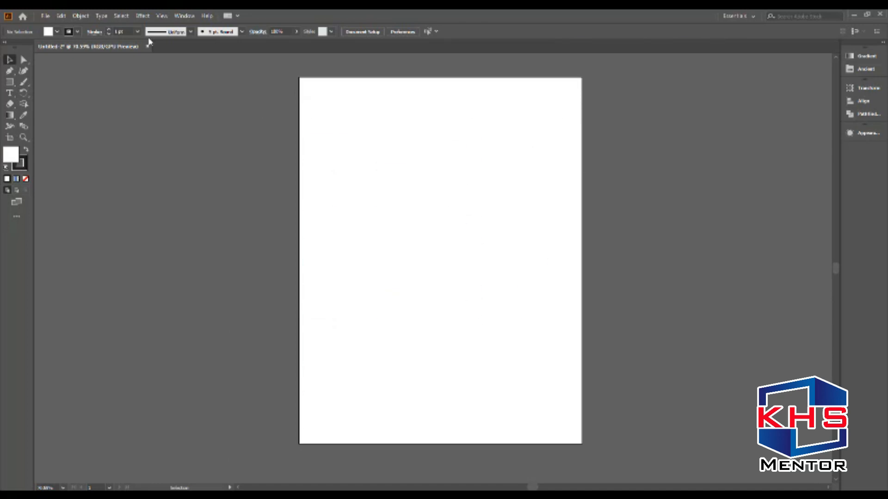
Draw a hexagon about 1 in wide and 0.89 in high with the Polygon tool in the artboard's upper left corner
click(9, 82)
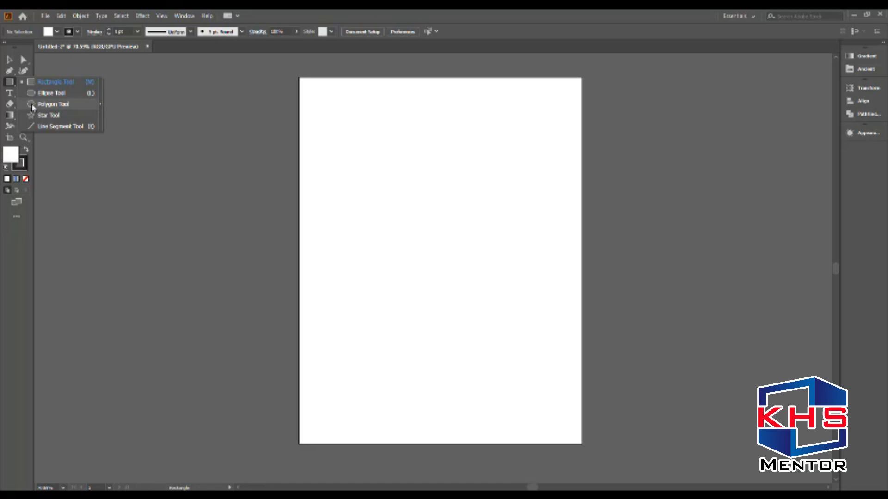
click(32, 107)
drag(310, 87, 321, 108)
key(v)
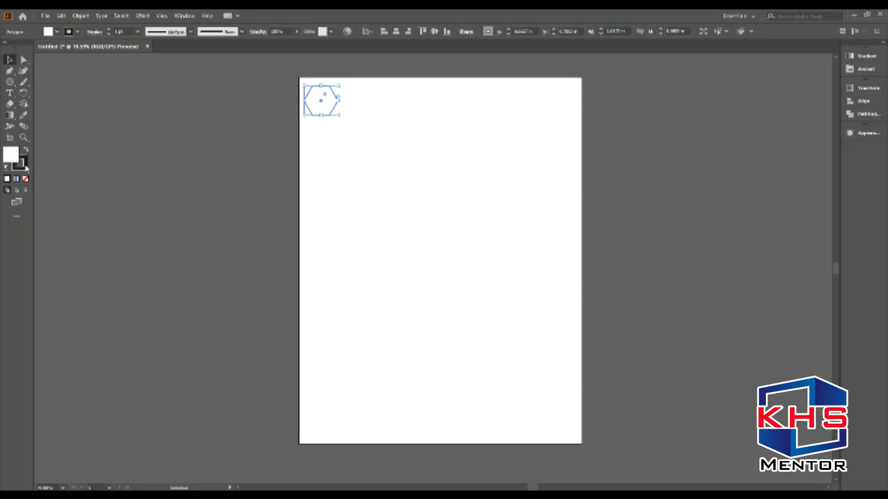
Check the hexagon's stroke and fill colours and examine its outline up close
click(25, 168)
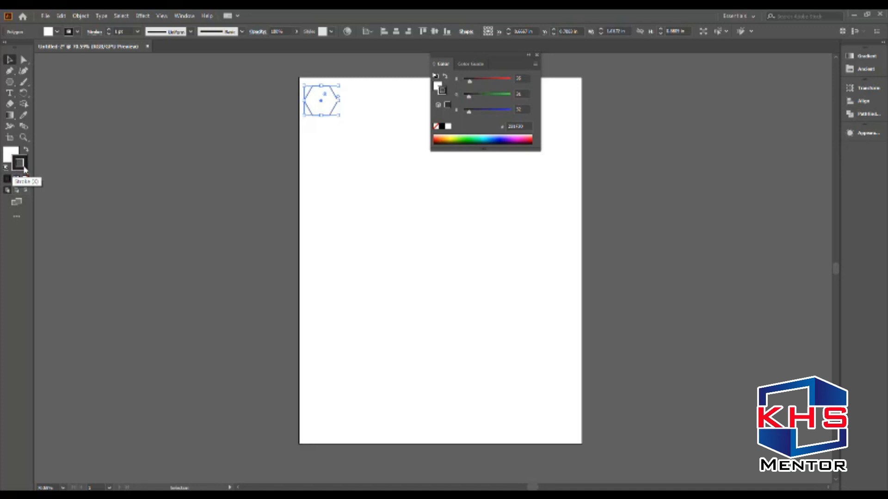
click(11, 154)
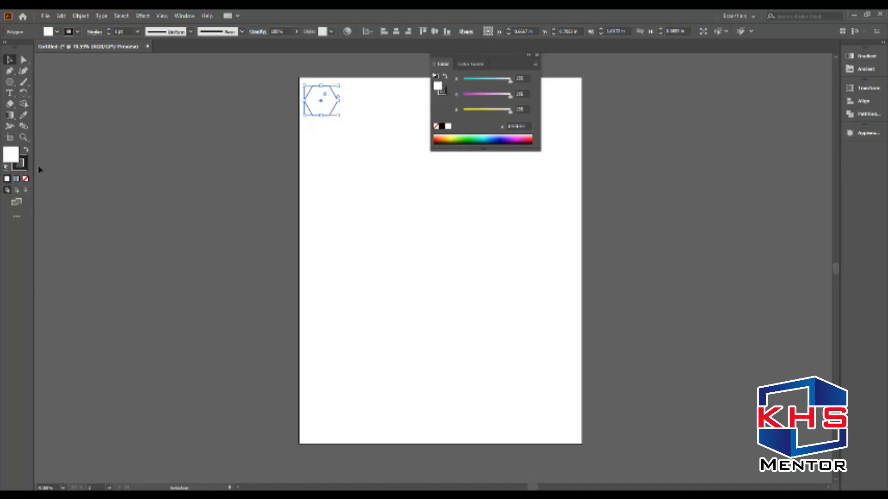
key(ctrl+space)
click(294, 74)
key(ctrl+shift+e)
key(ctrl+space)
drag(313, 89, 604, 349)
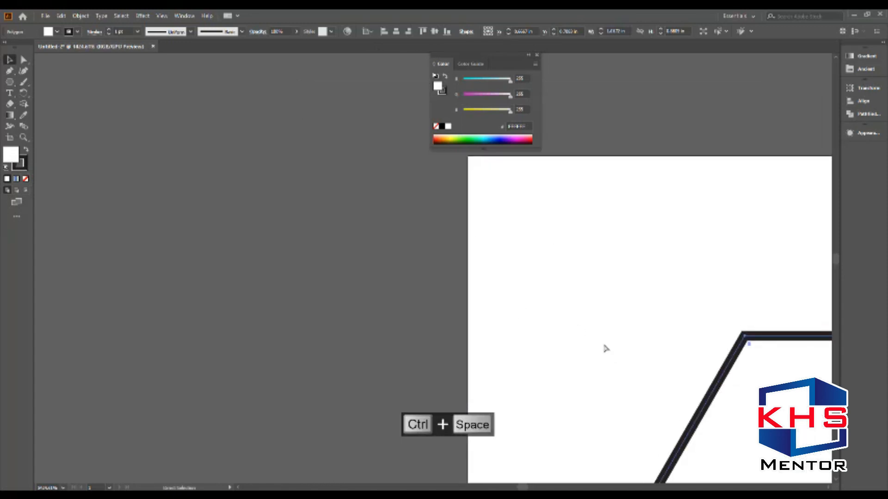
key(ctrl+minus)
Try raising and lowering the hexagon's stroke weight in 1 pt increments
click(109, 30)
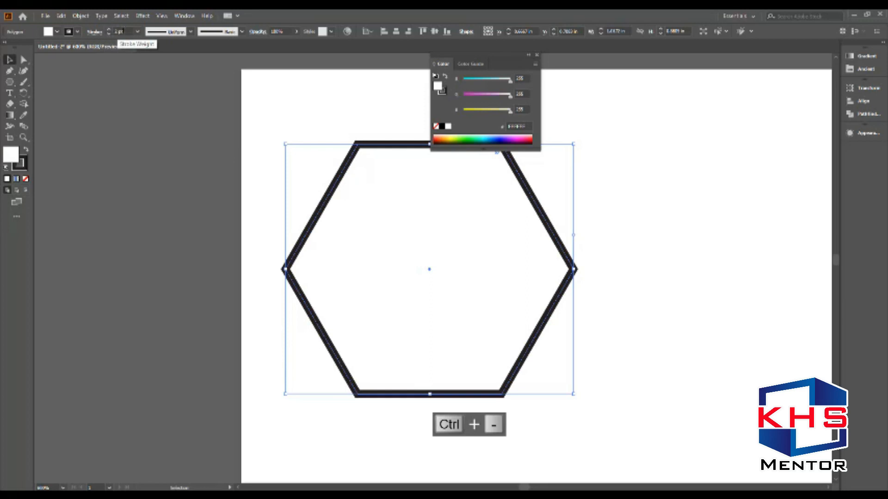
click(109, 30)
click(109, 29)
click(109, 29)
click(109, 29)
click(109, 29)
click(109, 34)
click(110, 33)
click(109, 33)
click(109, 34)
click(109, 34)
Set the hexagon's stroke weight to 5 pt
click(122, 31)
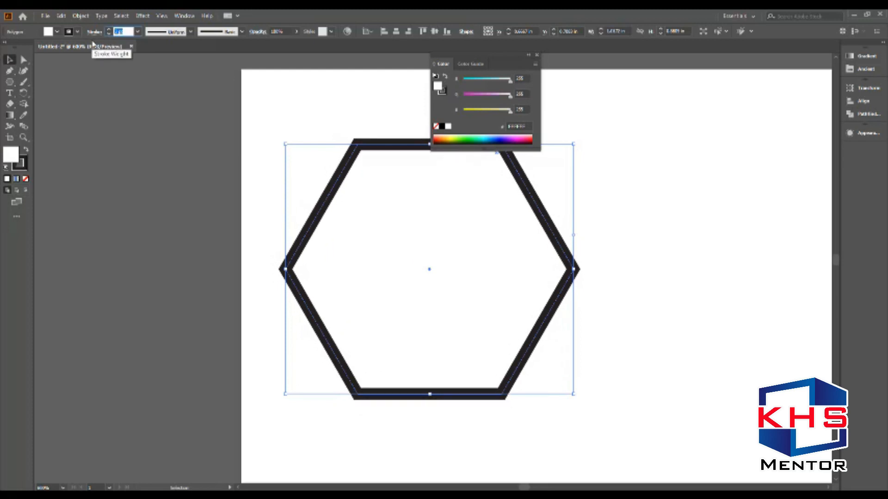
text(5)
key(Return)
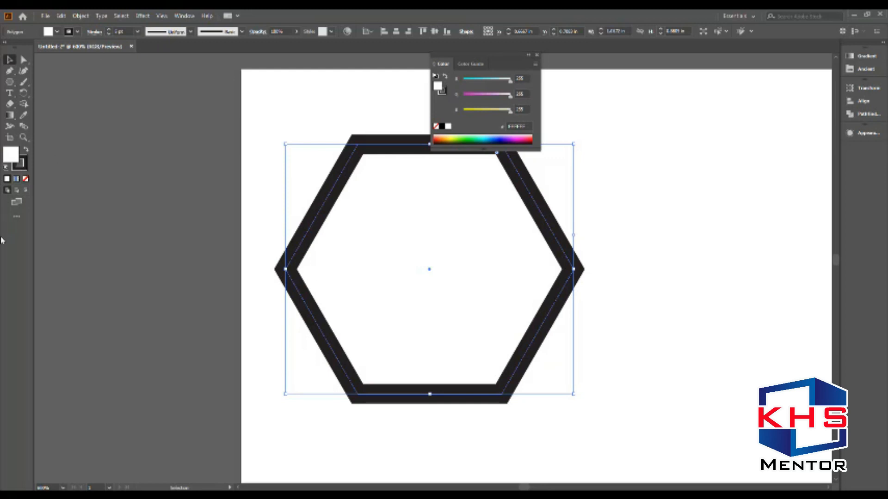
Choose a dark blue with hue 237°, 100% saturation and 38% brightness for the hexagon's fill
double_click(16, 157)
click(439, 218)
mouse_move(454, 234)
mouse_down()
mouse_move(454, 276)
mouse_move(470, 231)
mouse_move(460, 306)
mouse_move(460, 232)
mouse_up()
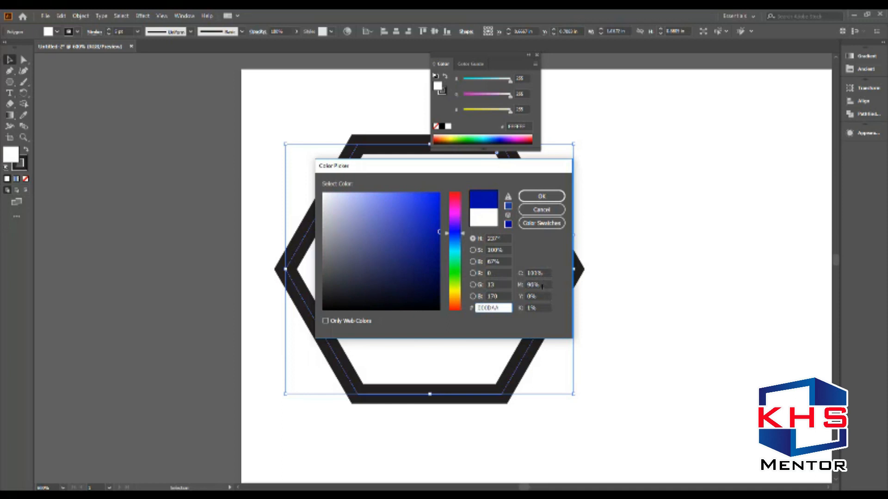
mouse_move(394, 227)
mouse_down()
mouse_move(414, 262)
mouse_move(440, 244)
mouse_up()
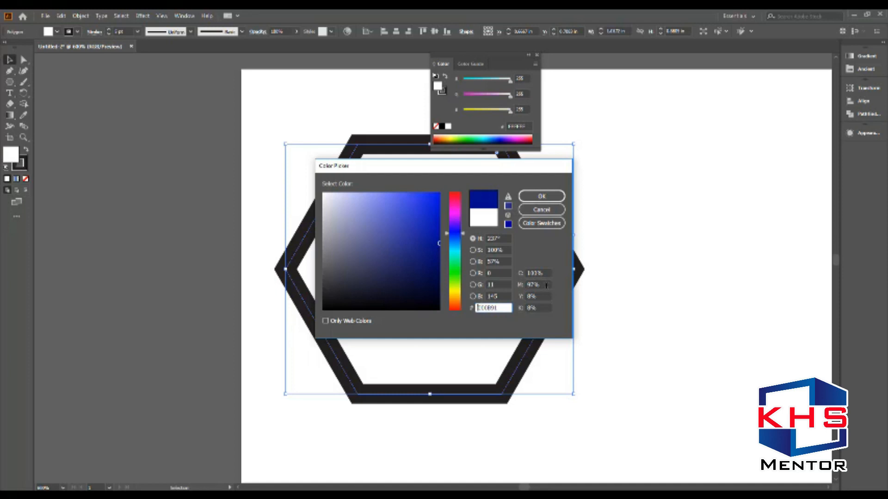
drag(439, 244, 439, 266)
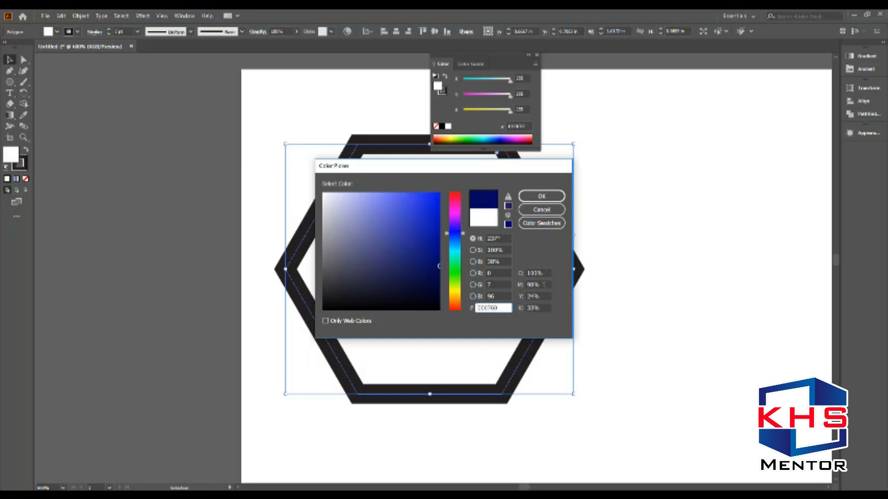
Refine the hexagon's fill colour to M 100%, Y 5% and K 30%, and apply it
click(538, 285)
text(100)
key(Tab)
text(5)
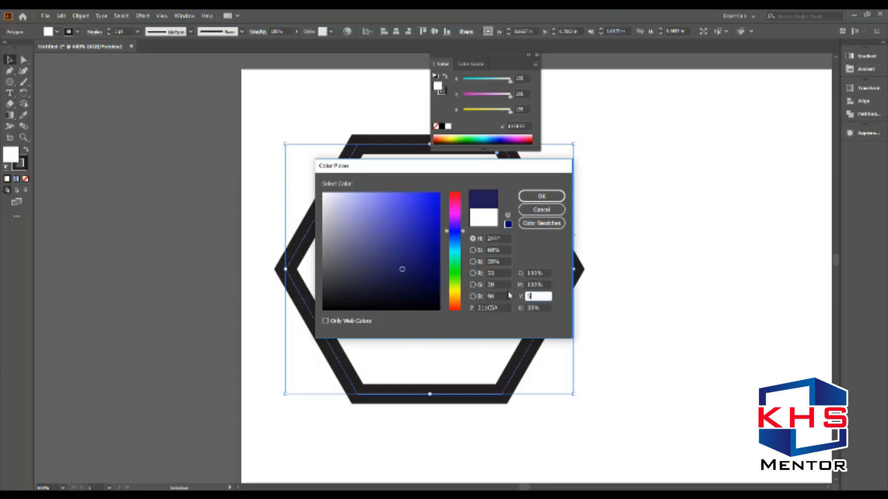
key(Tab)
text(30)
key(shift+Tab)
key(Return)
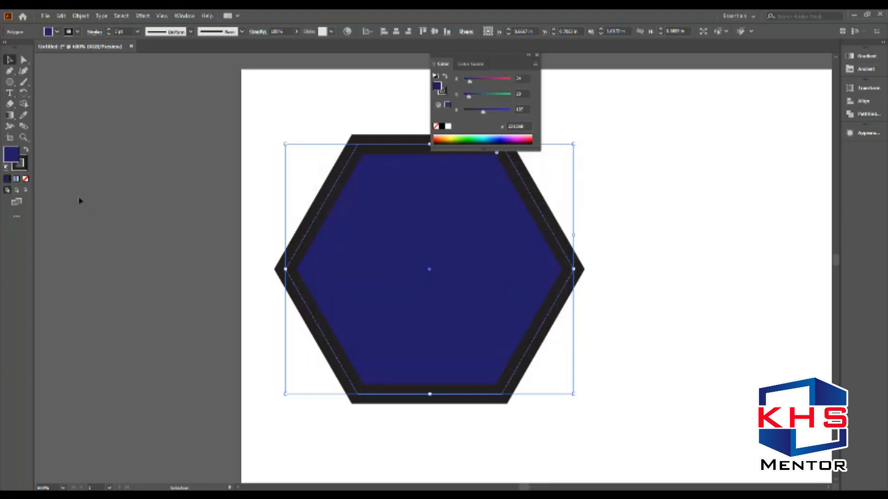
Set the hexagon's stroke colour to the red FF0049 and deselect the shape
click(25, 168)
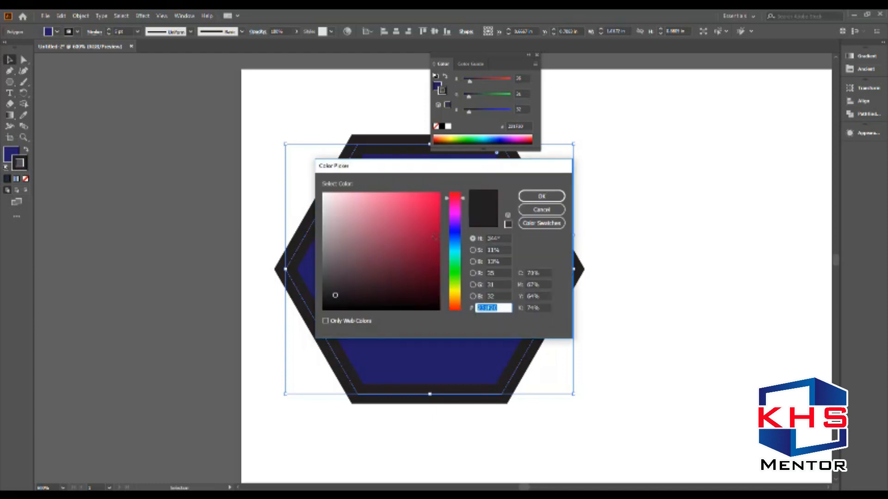
text(FF0049)
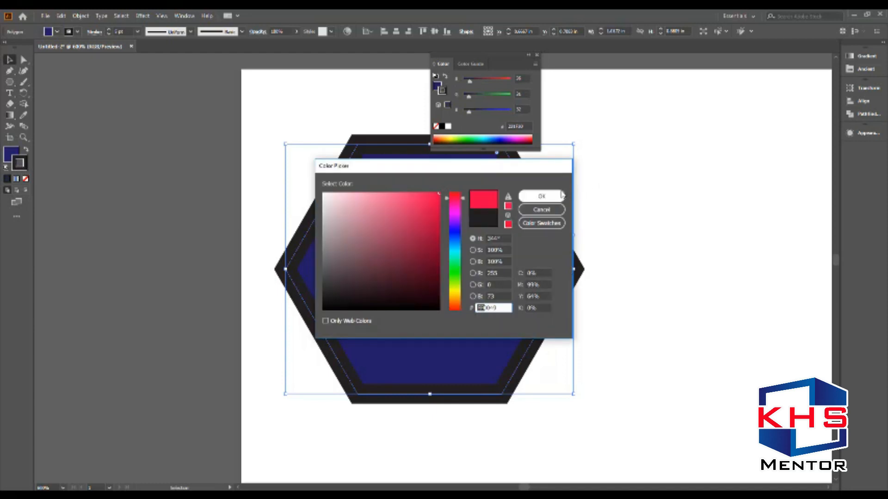
click(541, 196)
click(600, 184)
Duplicate the hexagon straight down so the copy's upper edge meets the original's lower edge
scroll(267, 272, right, 3)
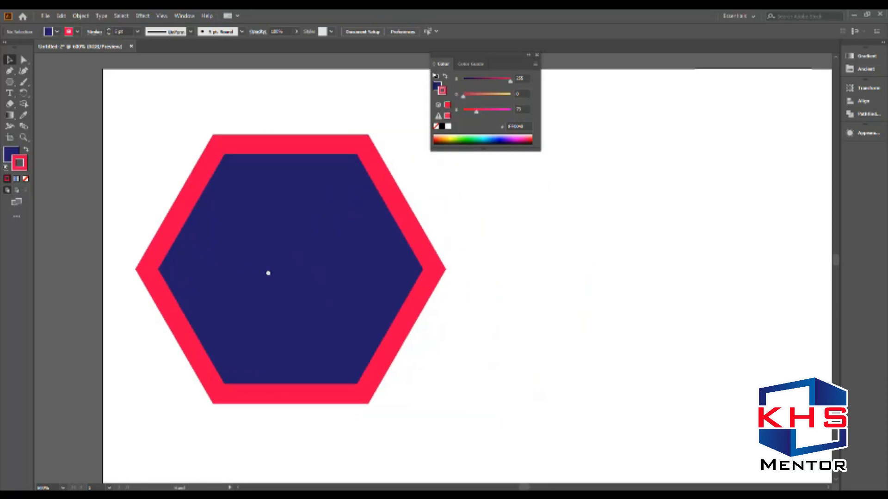
key(ctrl+minus)
key(ctrl+minus)
key(ctrl+minus)
key(ctrl+minus)
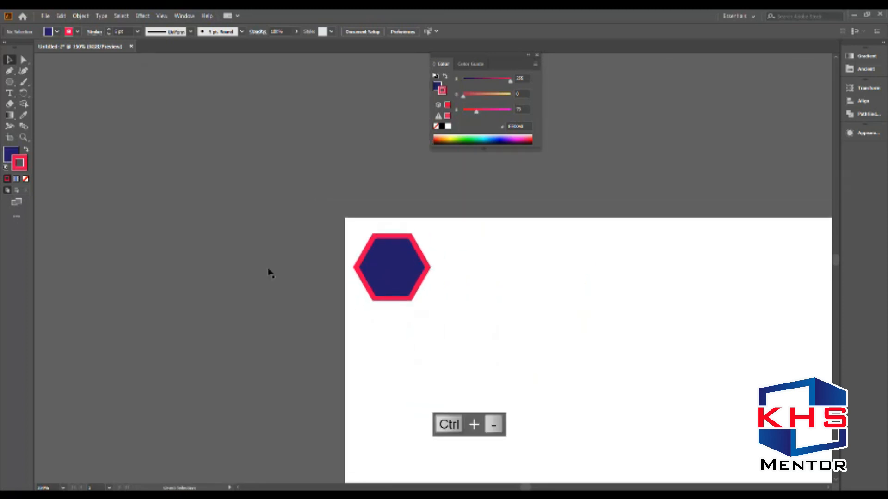
key(ctrl+space)
click(483, 331)
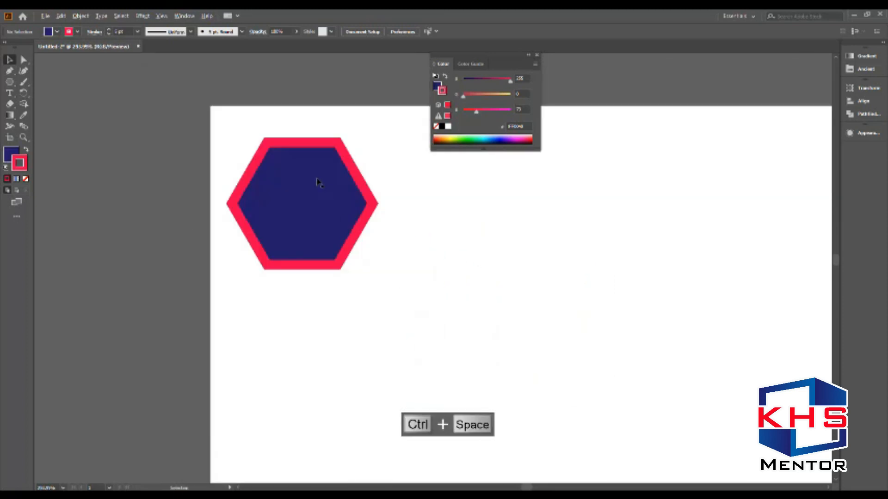
drag(311, 181, 325, 302)
scroll(325, 301, down, 2)
drag(449, 435, 358, 258)
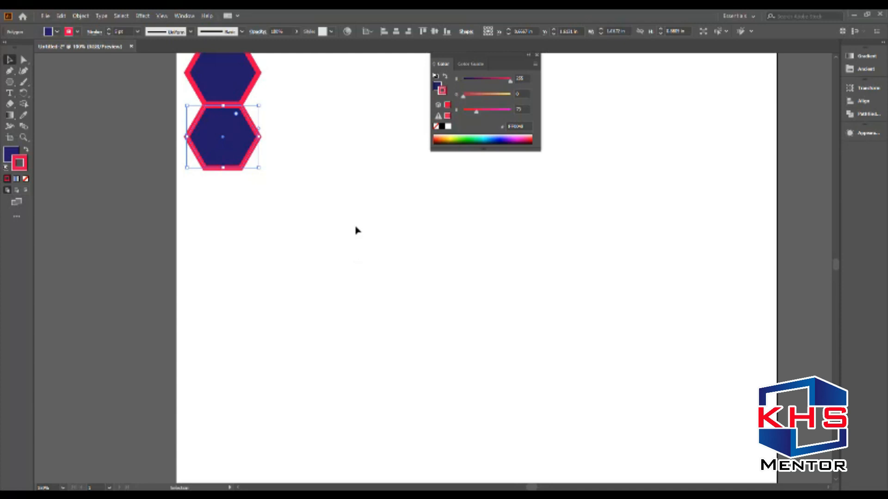
scroll(356, 230, down, 2)
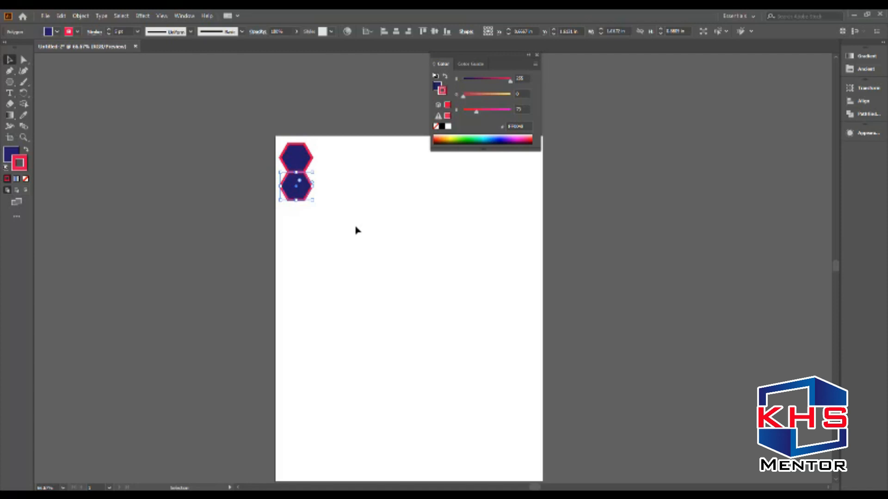
scroll(356, 229, up, 2)
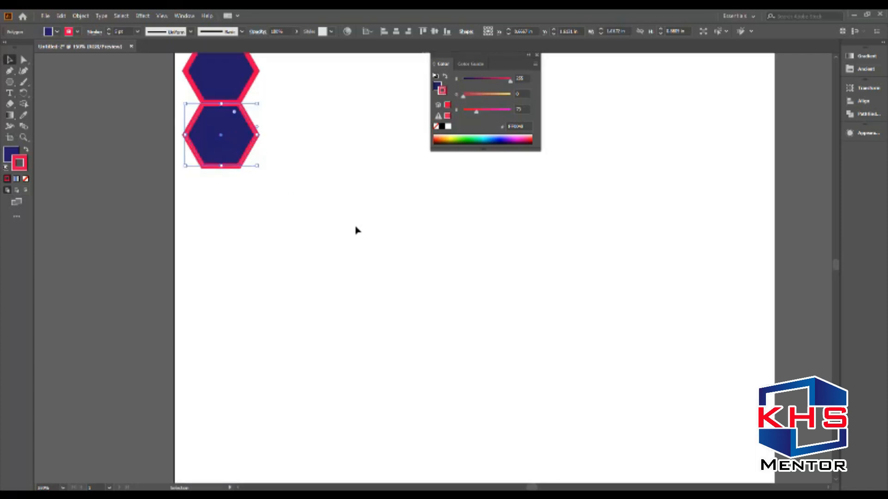
scroll(356, 229, up, 2)
scroll(355, 230, down, 4)
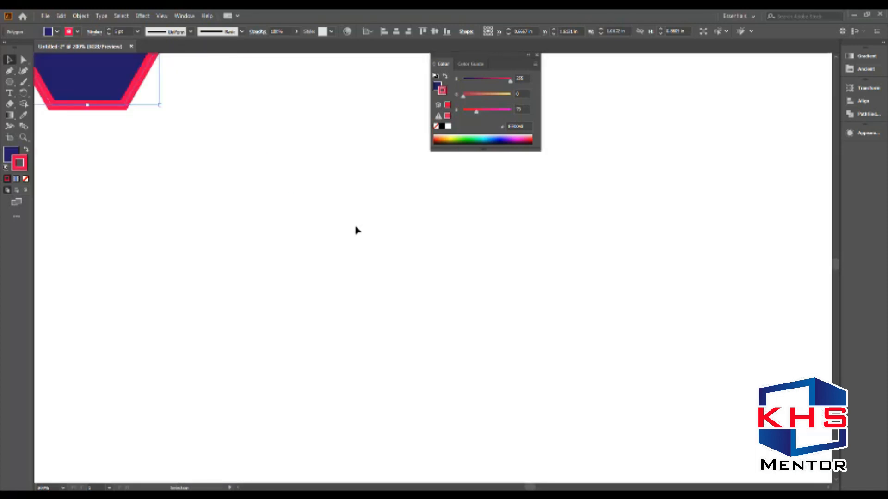
key(a)
click(356, 230)
key(ctrl+minus)
key(ctrl+minus)
key(ctrl+minus)
key(ctrl+minus)
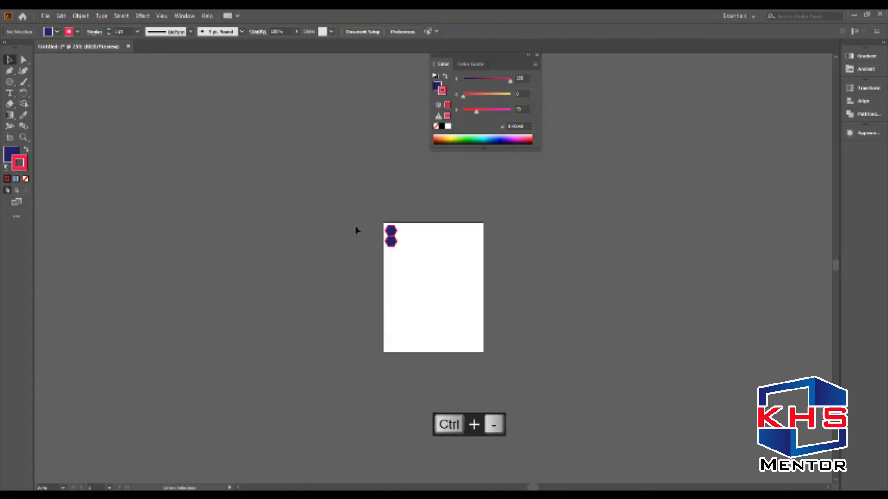
Select the lower hexagon and repeat the downward duplication until a column of 11 hexagons runs down the artboard
key(ctrl+plus)
key(ctrl+plus)
key(ctrl+plus)
key(ctrl+plus)
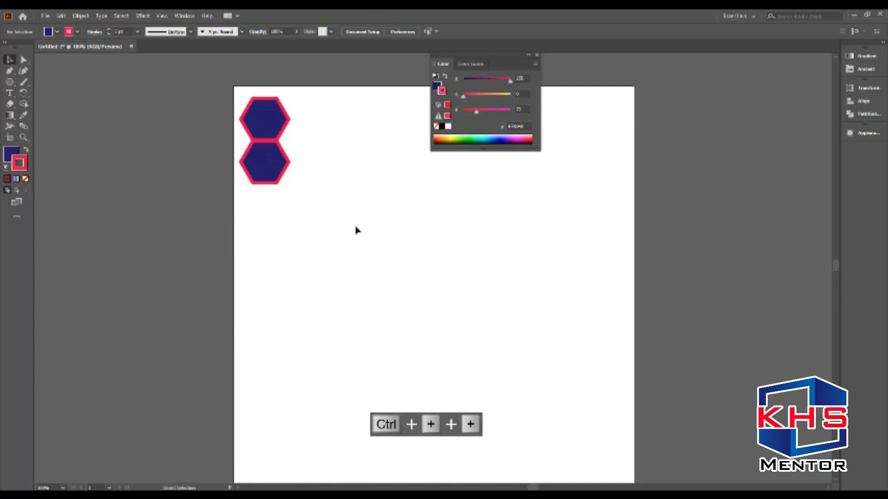
click(273, 176)
key(ctrl+d)
key(ctrl+d)
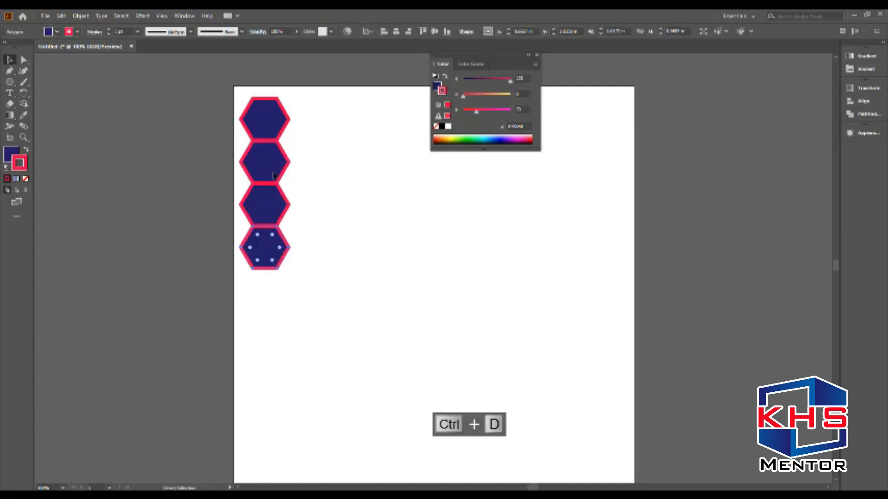
key(ctrl+d)
key(ctrl+d)
key(ctrl+d)
key(ctrl+d)
key(ctrl+minus)
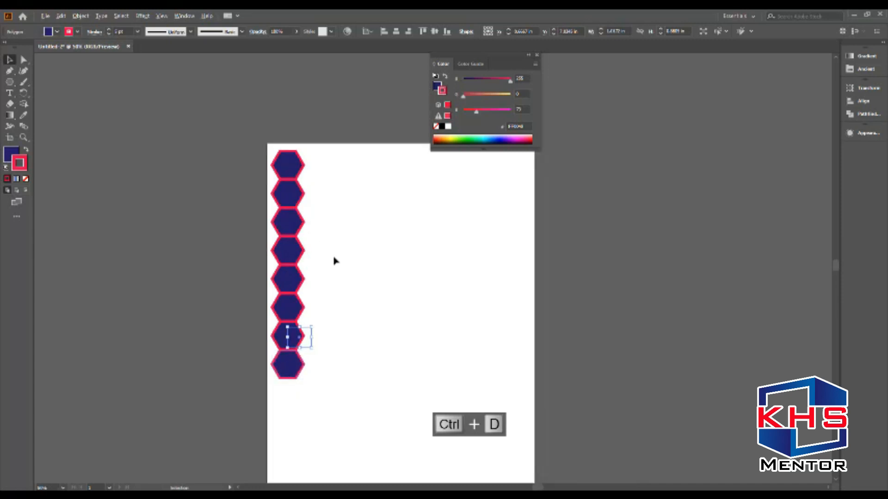
key(ctrl+minus)
key(ctrl+d)
key(ctrl+d)
key(ctrl+d)
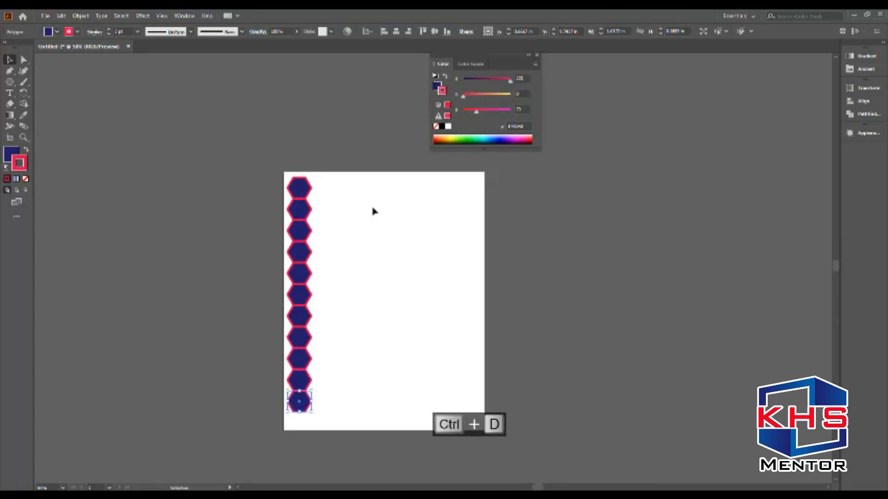
Select the whole column and duplicate it to the right, shifted up half a hexagon so the two columns interlock
drag(368, 144, 276, 422)
key(ctrl+space)
drag(250, 118, 432, 280)
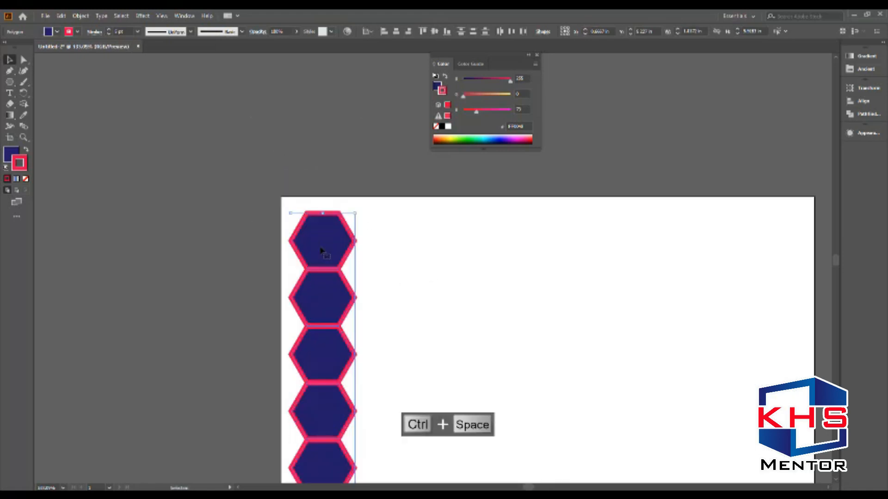
drag(321, 250, 373, 223)
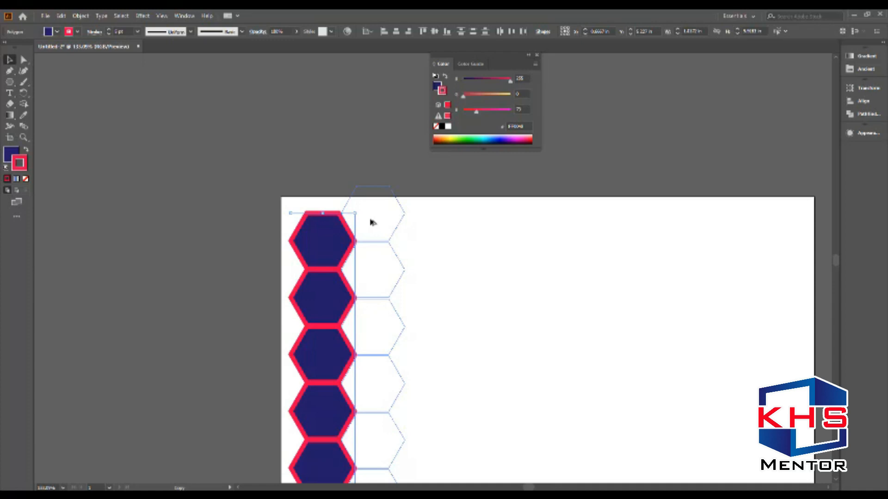
drag(372, 222, 372, 222)
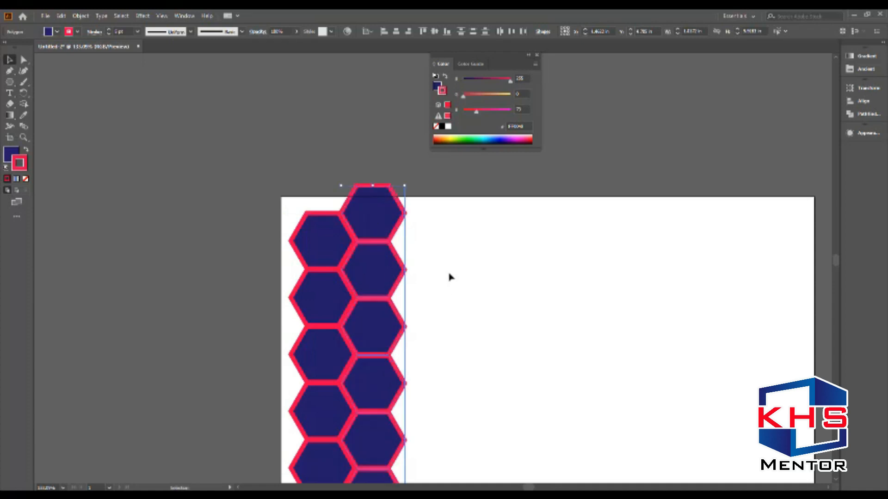
Select both hexagon columns and duplicate them to the right so the four columns interlock
scroll(359, 322, down, 3)
drag(345, 332, 261, 217)
drag(328, 140, 180, 419)
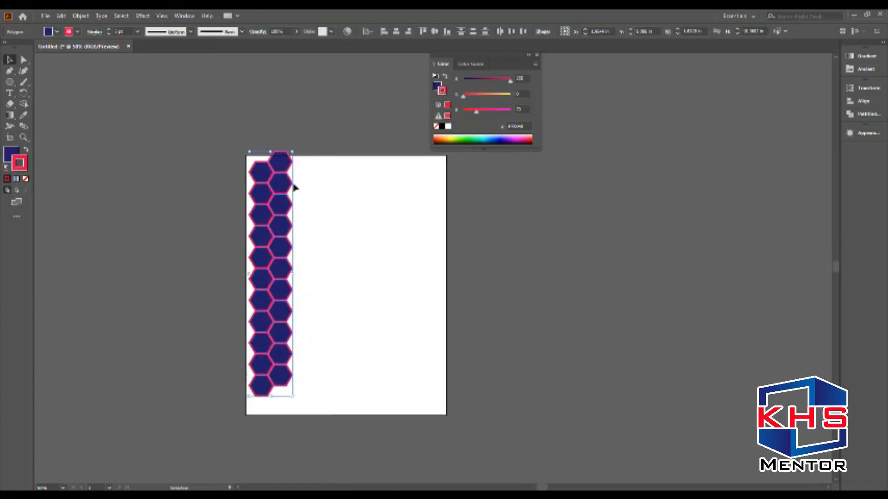
key(ctrl+space)
drag(205, 118, 398, 344)
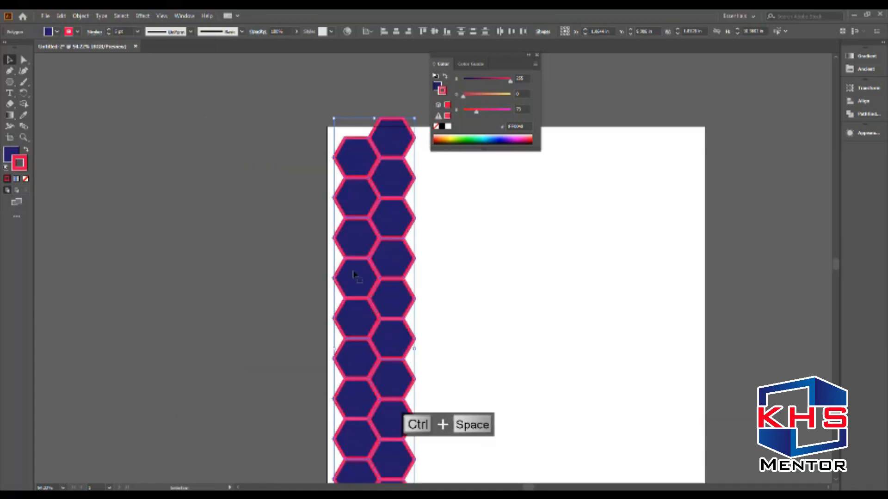
drag(350, 249, 236, 239)
drag(161, 216, 152, 204)
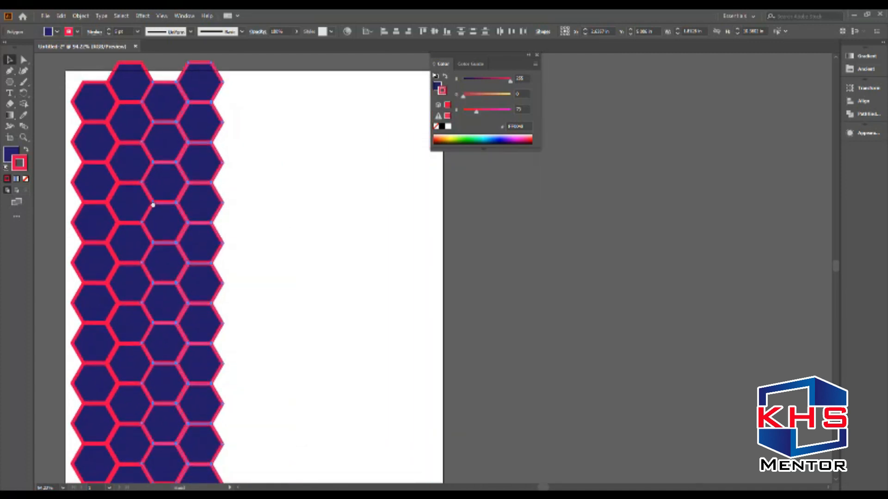
scroll(160, 202, down, 2)
drag(232, 91, 62, 399)
drag(160, 197, 160, 209)
click(219, 227)
key(ctrl+z)
Select the third and fourth columns and repeat the duplication three times to form ten columns across the artboard
click(253, 198)
click(183, 223)
drag(222, 130, 161, 386)
key(ctrl+d)
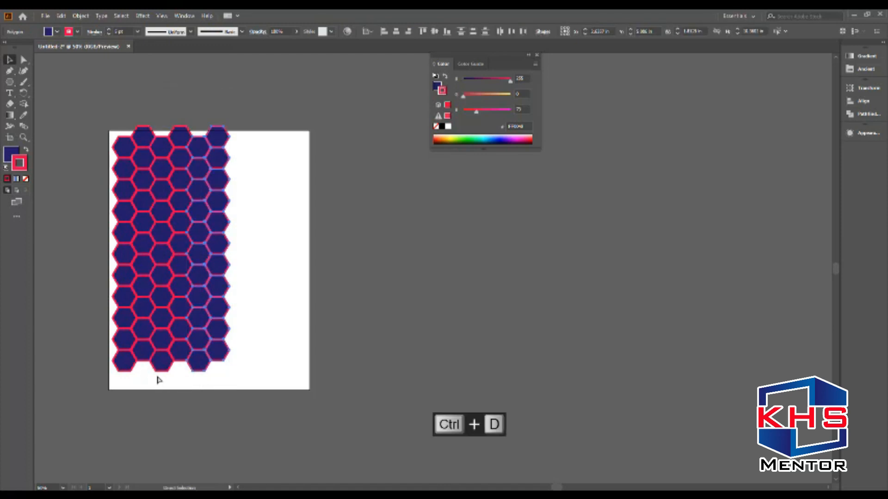
key(ctrl+d)
key(ctrl+d)
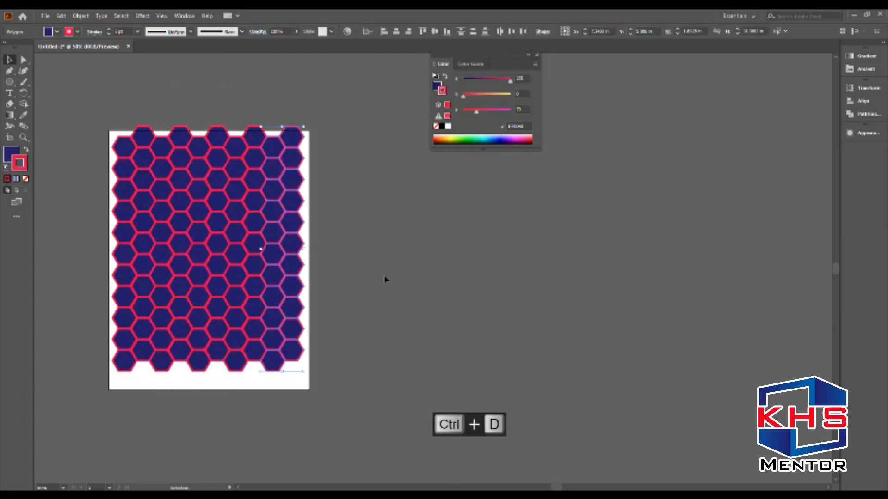
Try selecting the entire honeycomb of hexagons and clear the selection
click(332, 97)
scroll(343, 86, left, 4)
key(ctrl+a)
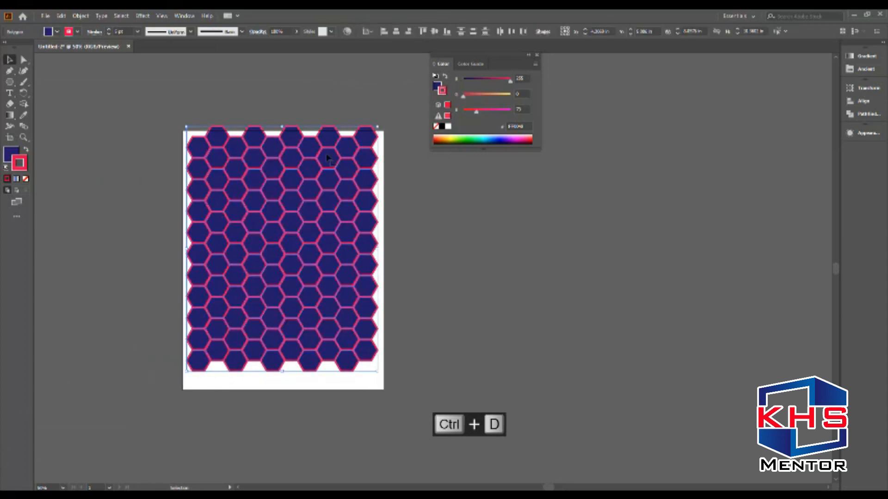
click(395, 279)
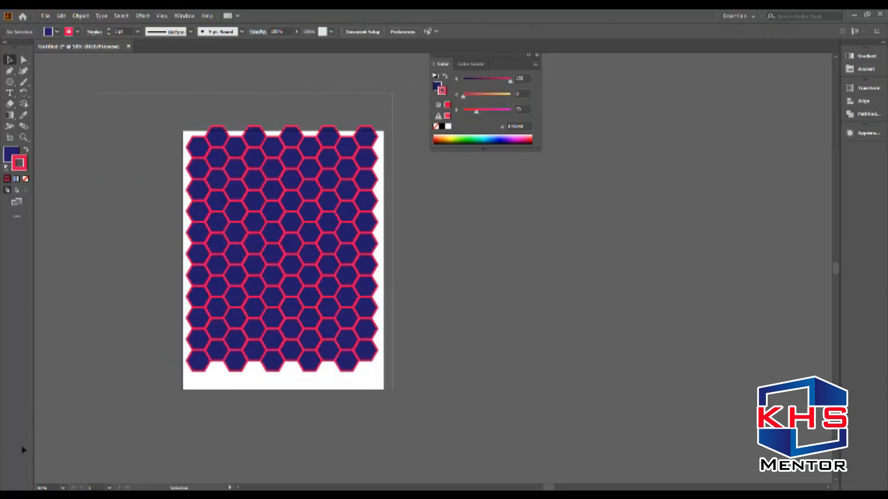
Select every hexagon of the honeycomb pattern and group them into one object
scroll(210, 106, left, 2)
key(ctrl+a)
key(ctrl+space)
drag(210, 106, 433, 392)
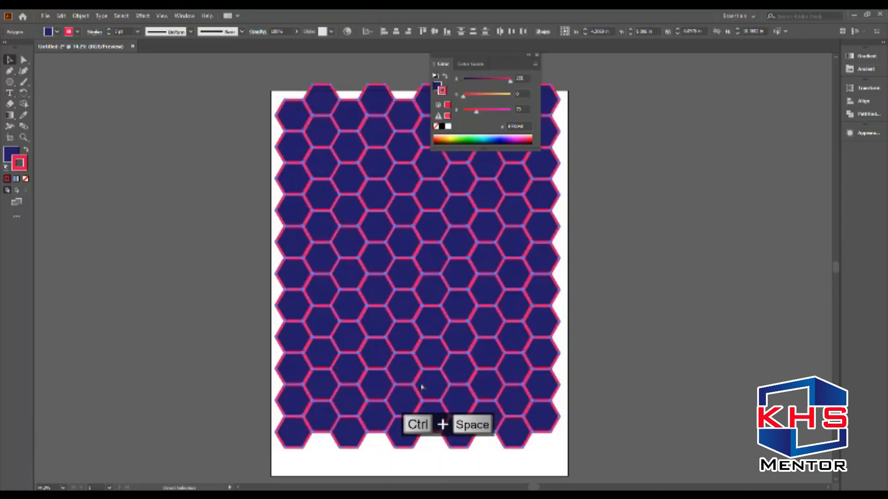
key(ctrl+g)
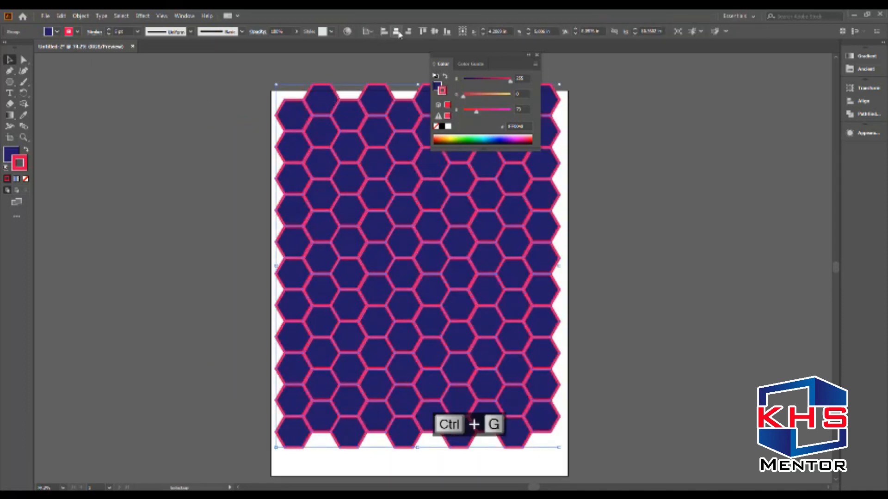
Show the Align options and close the floating Color panel
key(shift+F7)
click(537, 54)
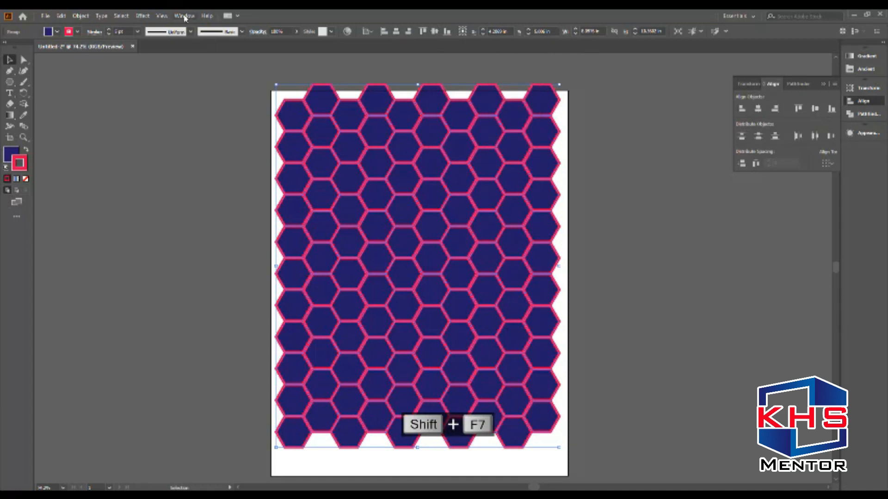
click(184, 16)
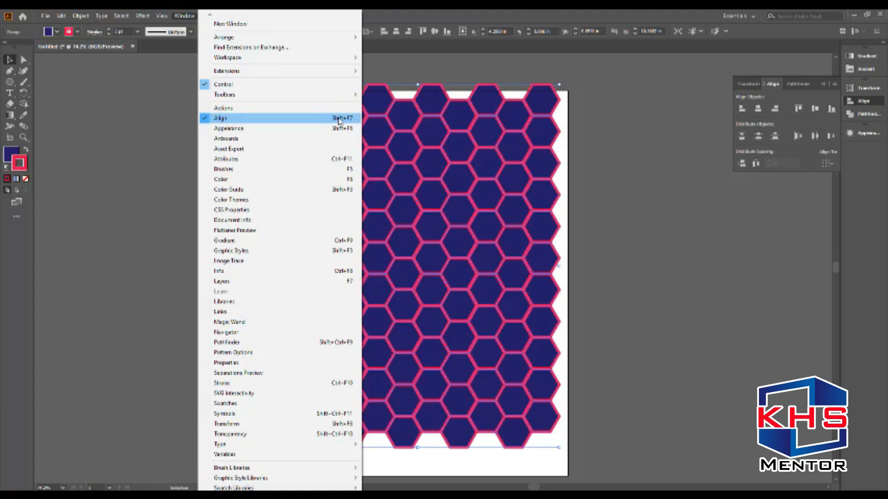
click(782, 113)
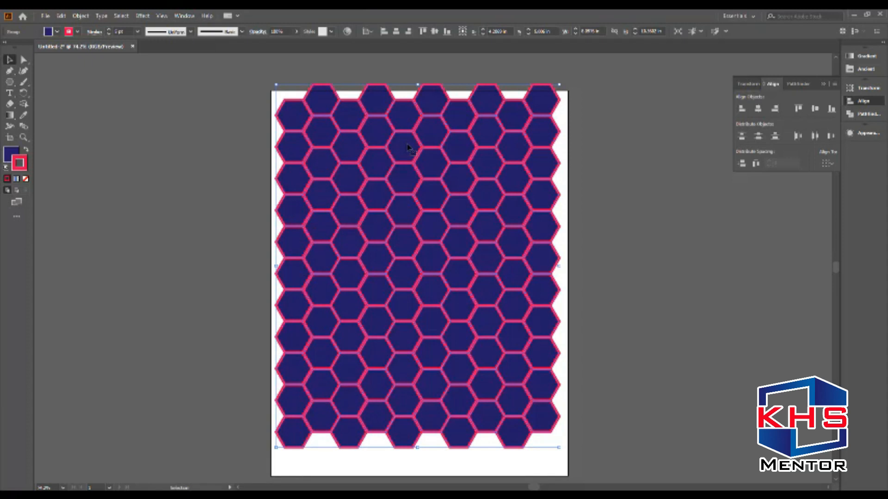
Try moving three single hexagons from the honeycomb's right edge off the artboard, and undo the moves
key(ctrl+g)
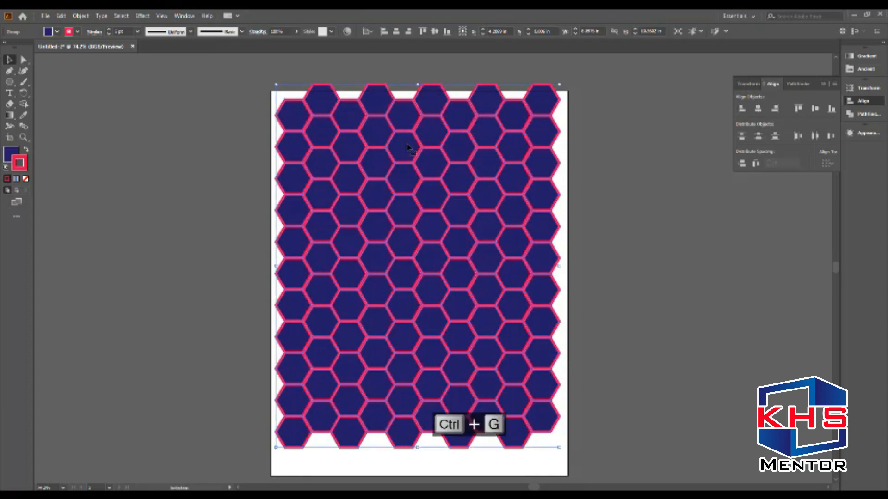
click(669, 384)
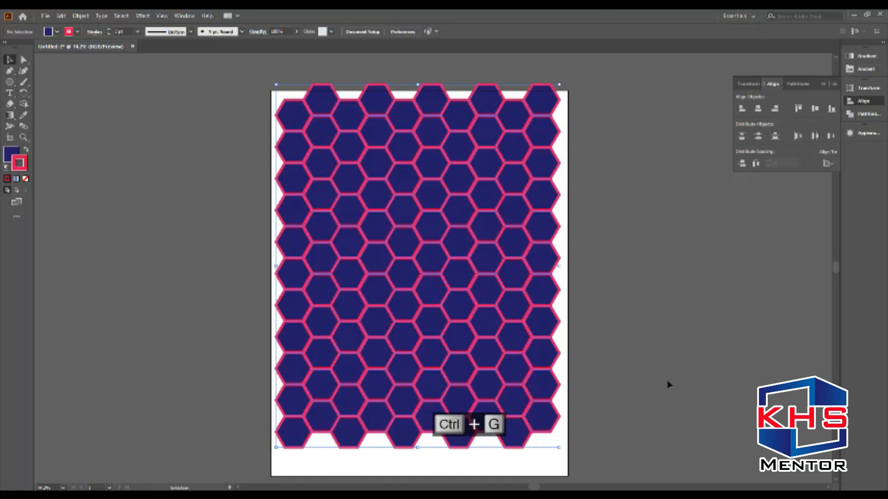
drag(546, 357, 648, 358)
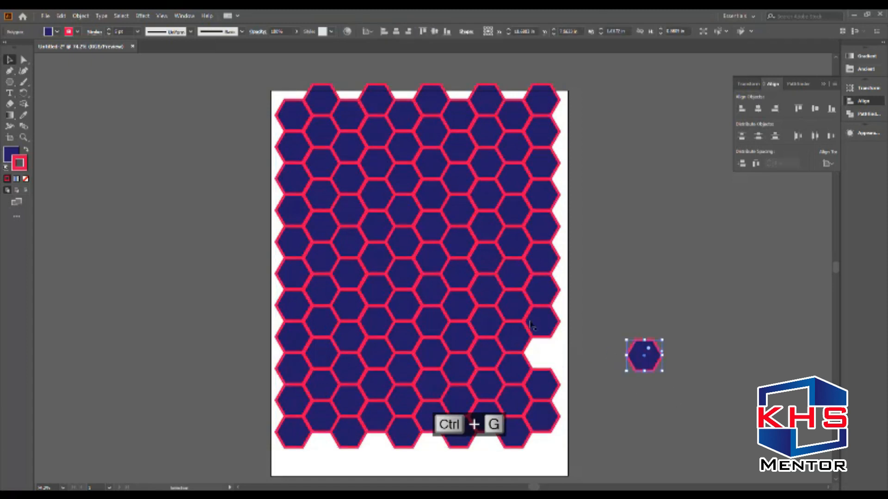
drag(533, 324, 630, 327)
drag(548, 285, 685, 296)
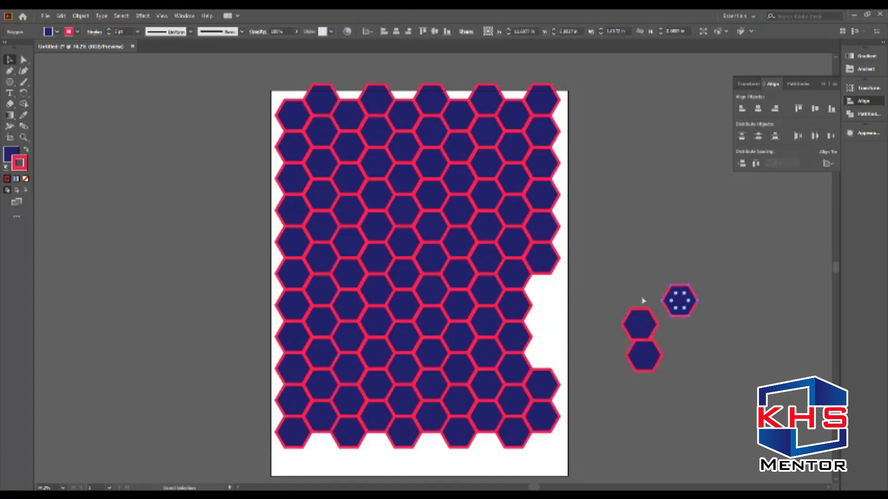
key(ctrl+z)
key(ctrl+z)
key(ctrl+z)
click(640, 298)
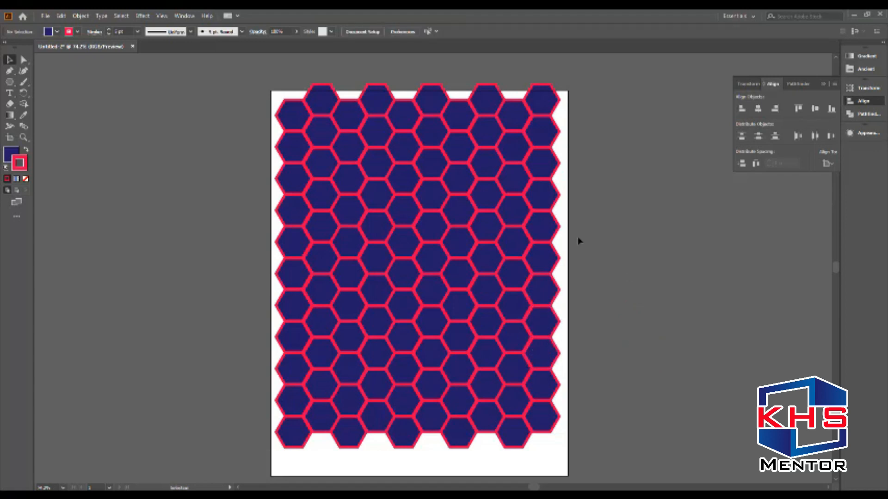
Select all the hexagons again and group them so they behave as one object
scroll(179, 481, down, 1)
key(ctrl+a)
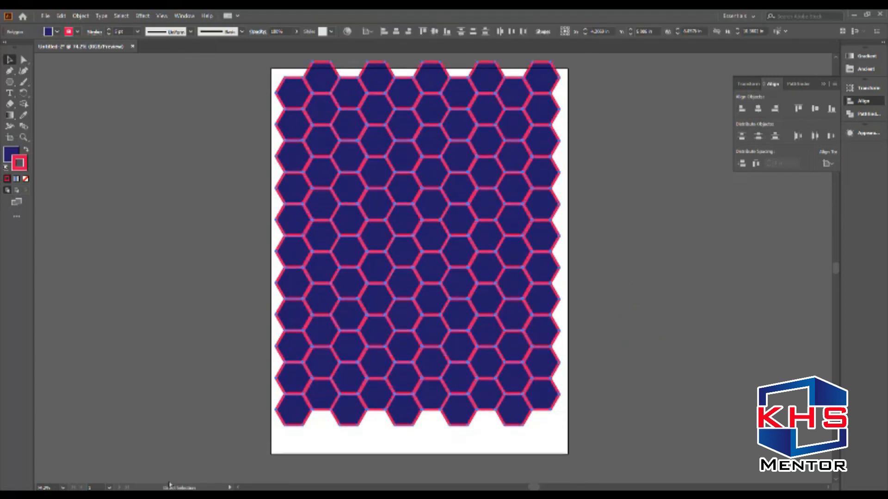
key(ctrl+g)
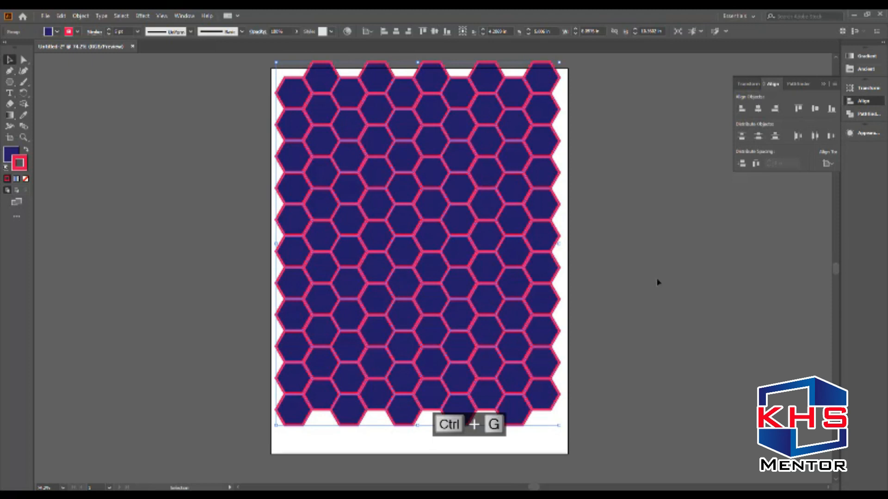
Try moving the grouped honeycomb to the right, and undo the move
click(658, 280)
drag(457, 290, 574, 278)
key(ctrl+z)
Centre the grouped honeycomb horizontally and vertically on the artboard
click(758, 111)
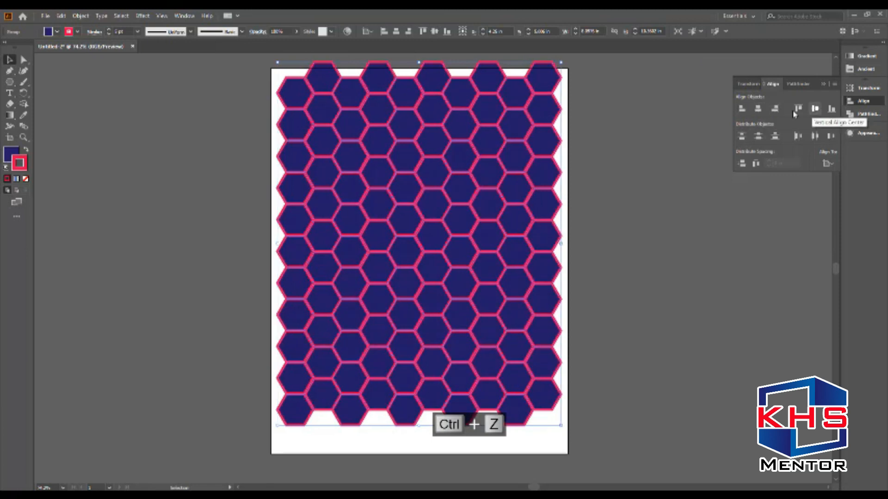
click(815, 110)
click(658, 222)
Try ungrouping the honeycomb and centring its separate hexagons horizontally and vertically, and undo both alignments
click(457, 255)
key(ctrl+shift+g)
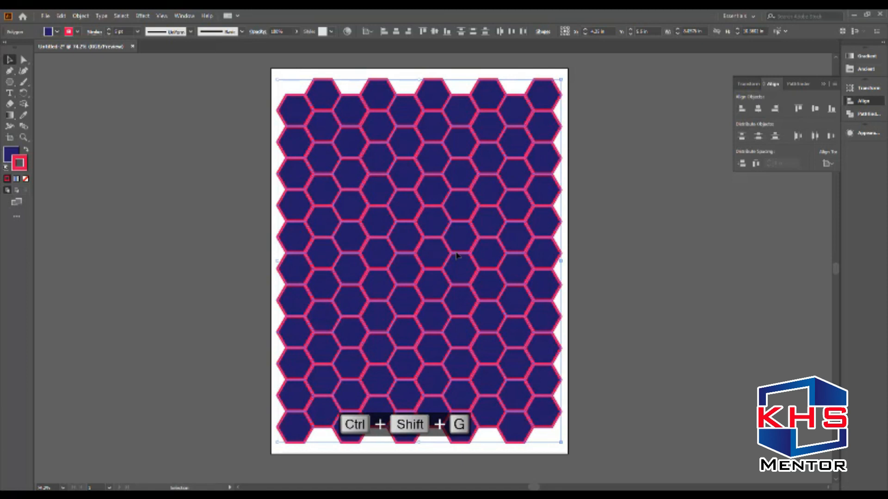
key(ctrl+shift+u)
click(758, 109)
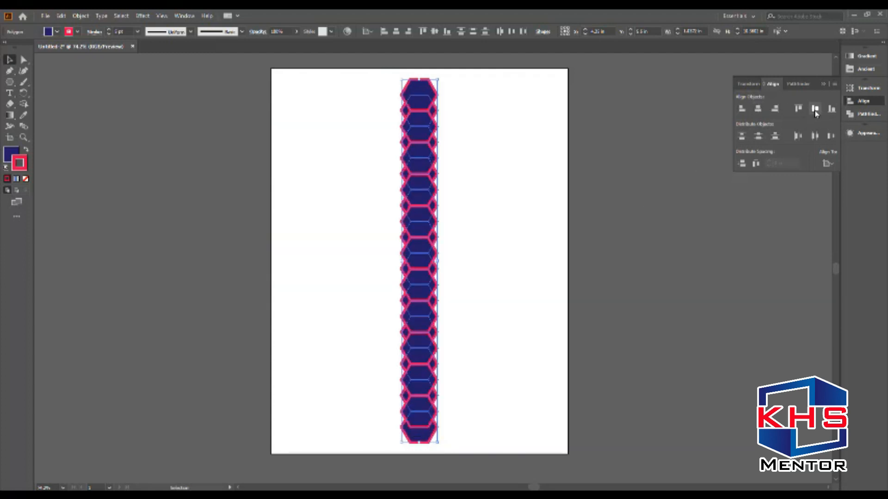
click(815, 111)
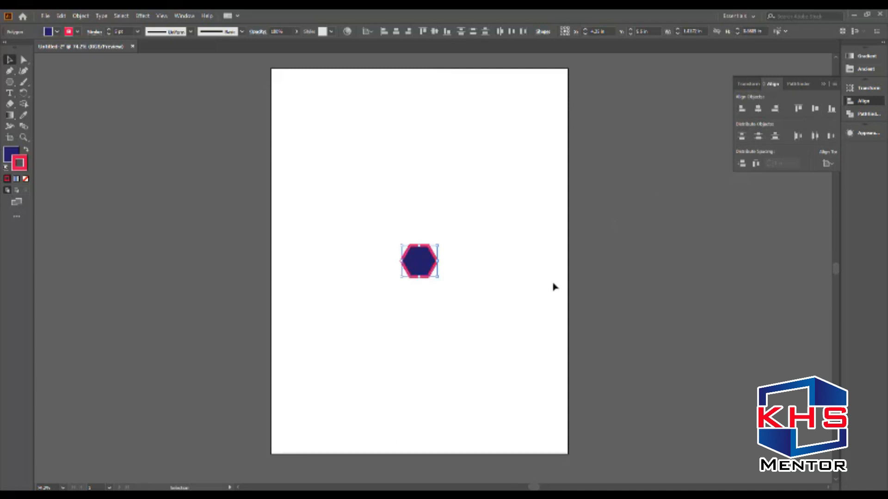
key(ctrl+z)
key(ctrl+z)
Group the selected hexagons back into one object and clear the selection
key(a)
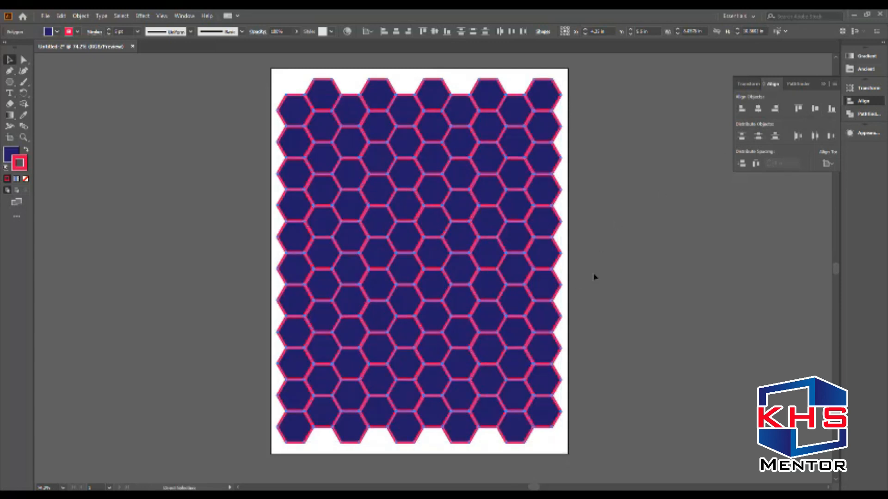
key(v)
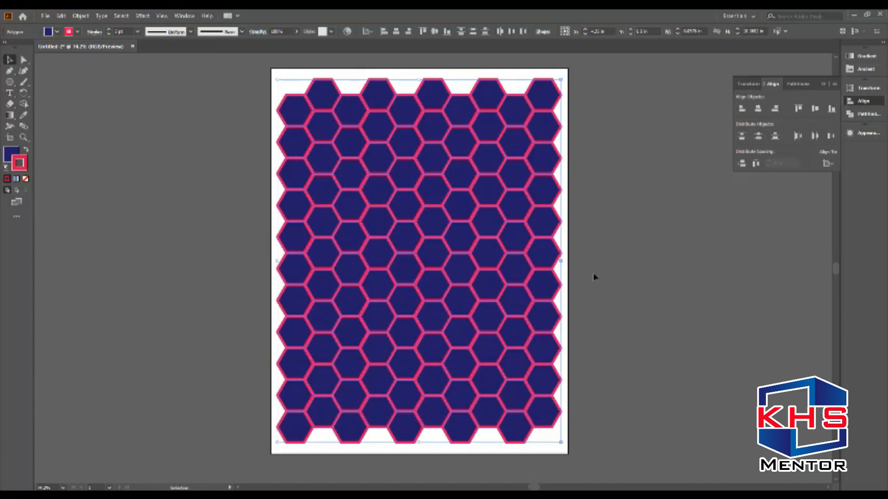
key(ctrl+g)
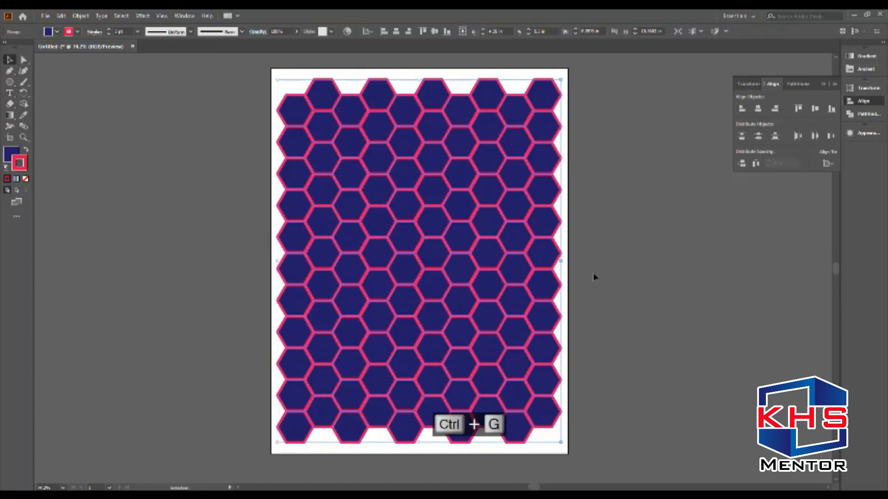
click(606, 175)
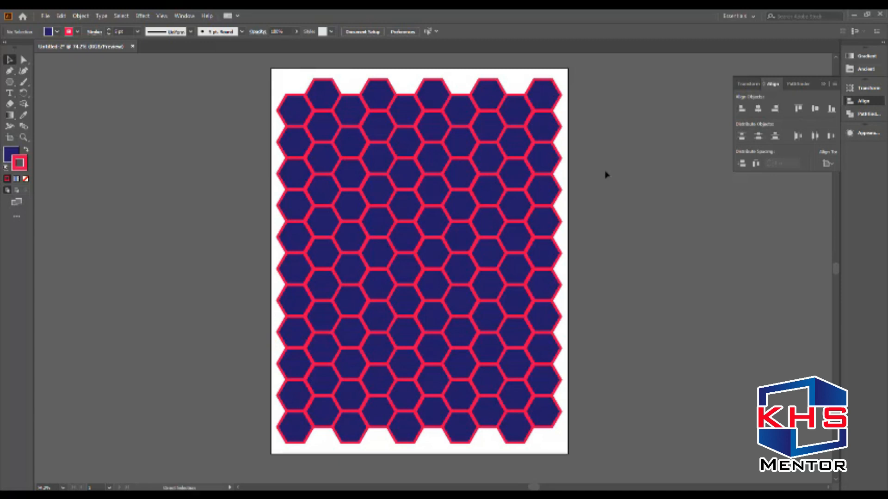
Delete the entire honeycomb to leave the artboard empty
key(ctrl+minus)
key(ctrl+minus)
key(ctrl+a)
key(Delete)
Show the Swatches panel, dock its group below Appearance, and collapse the open Align panel
click(181, 17)
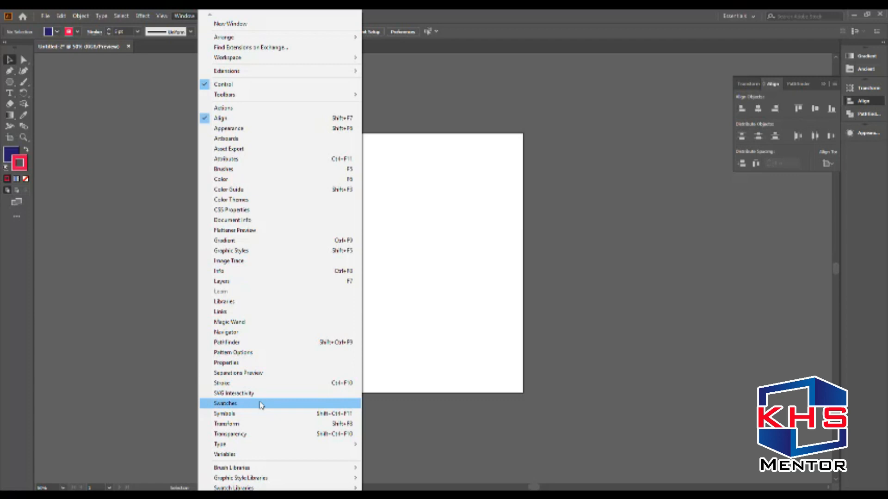
click(261, 404)
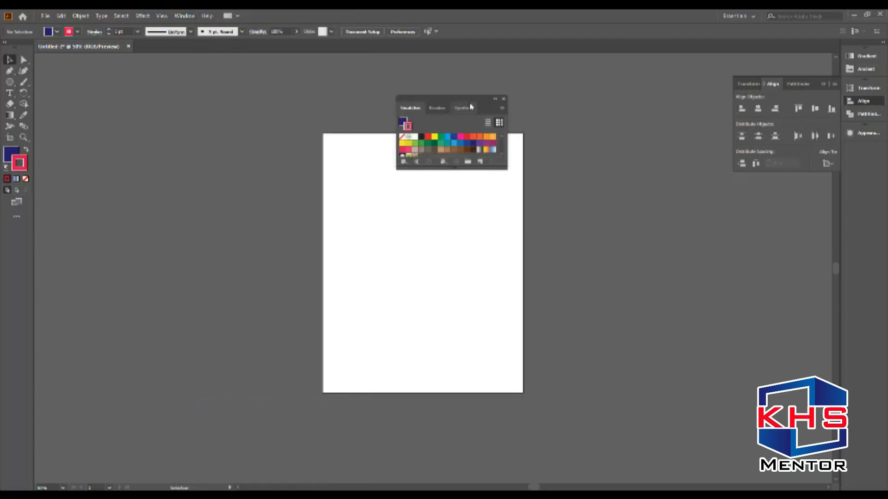
mouse_move(476, 103)
mouse_down()
mouse_move(769, 162)
mouse_move(840, 205)
mouse_move(873, 154)
mouse_up()
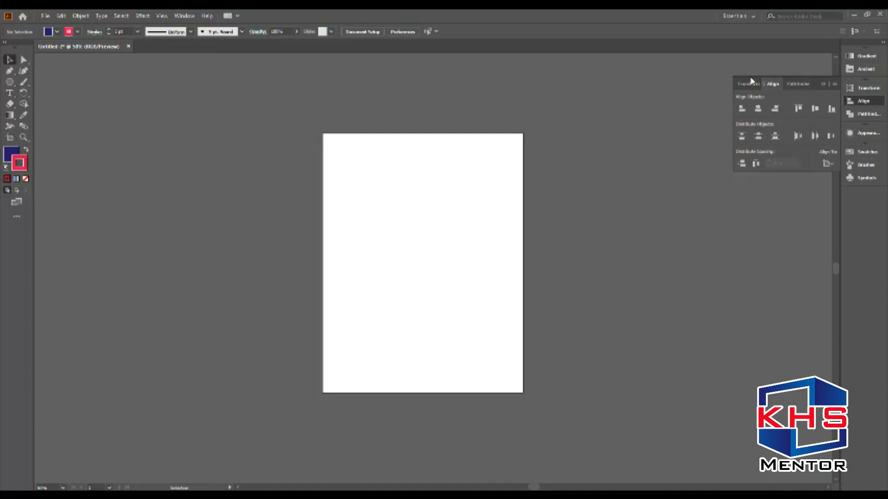
click(823, 84)
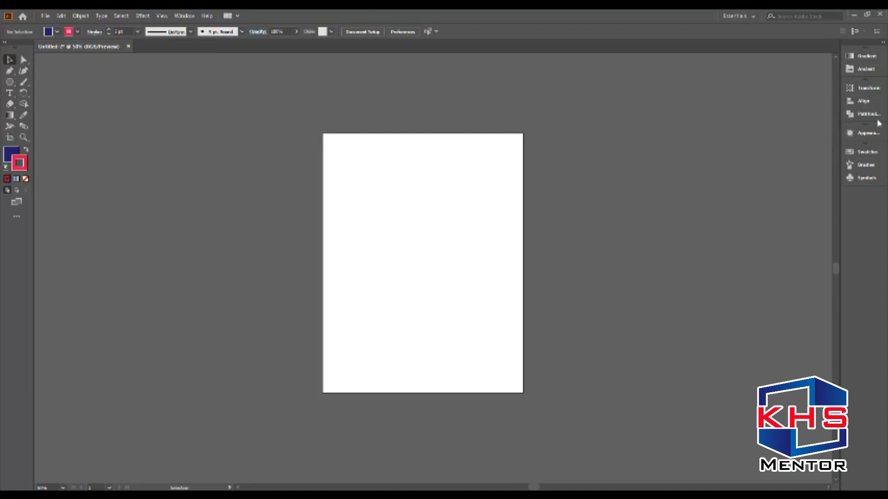
Expand the whole panel dock to view its contents and collapse it back to compact form
click(883, 42)
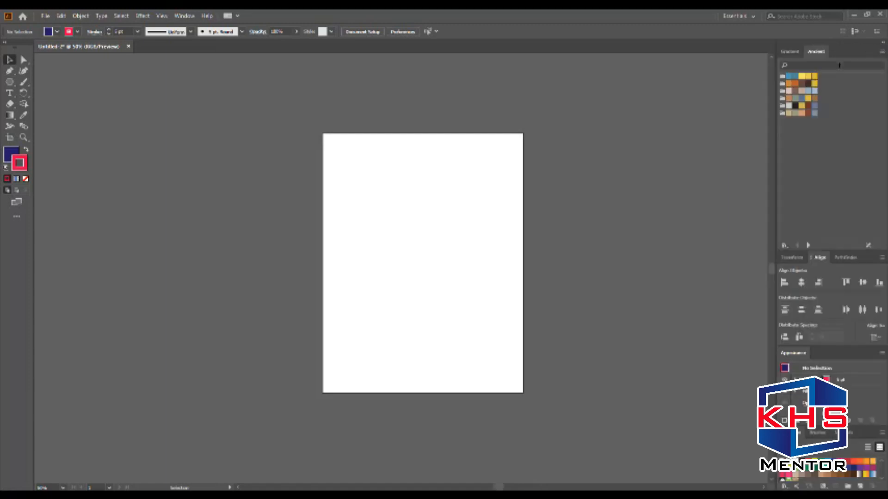
click(883, 42)
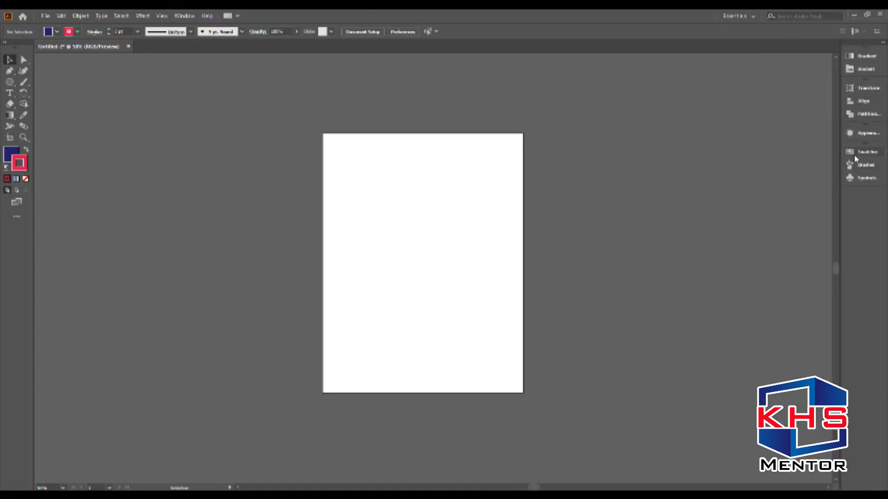
click(884, 43)
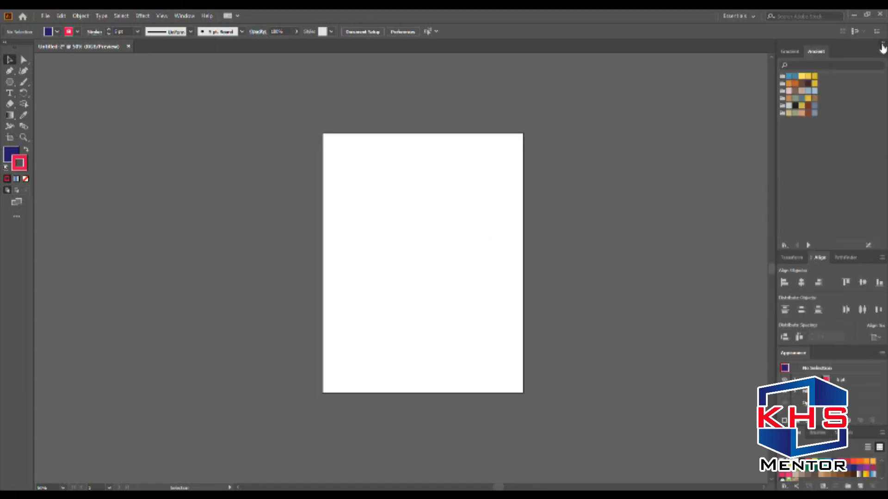
click(884, 44)
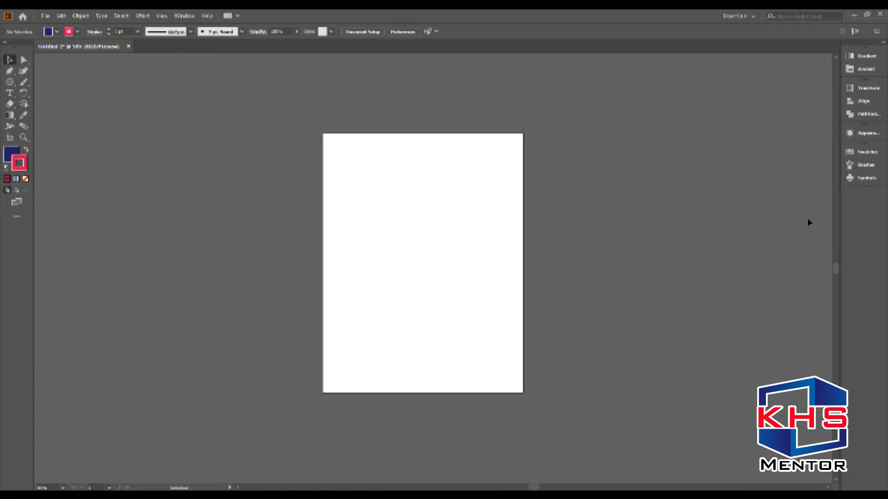
Open the Swatches panel, lengthen it to show all swatches, and reset to a white fill and black stroke
click(868, 154)
drag(779, 209, 780, 250)
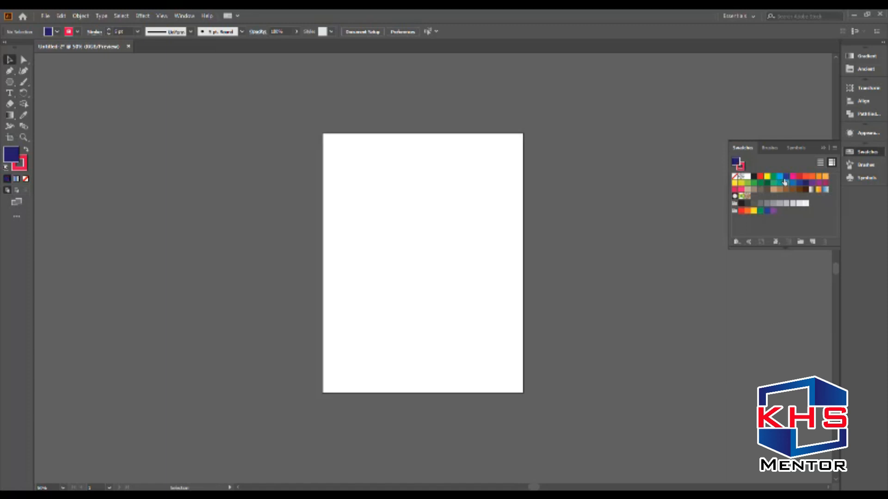
click(20, 170)
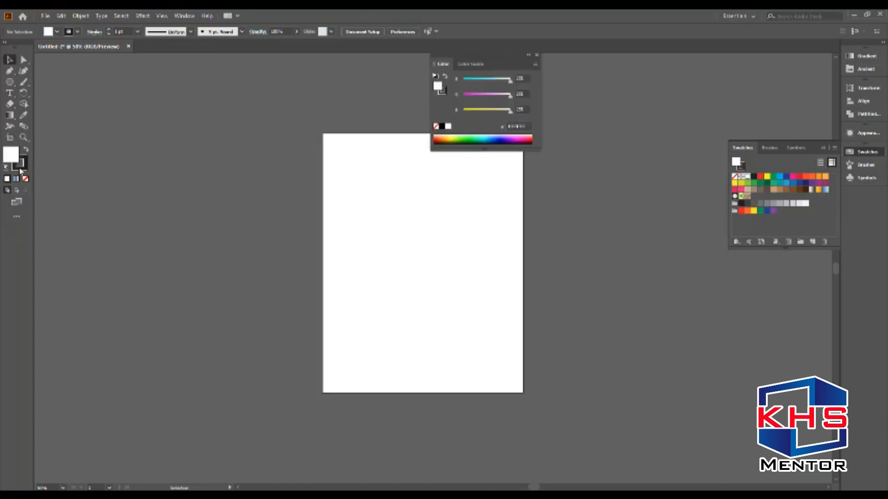